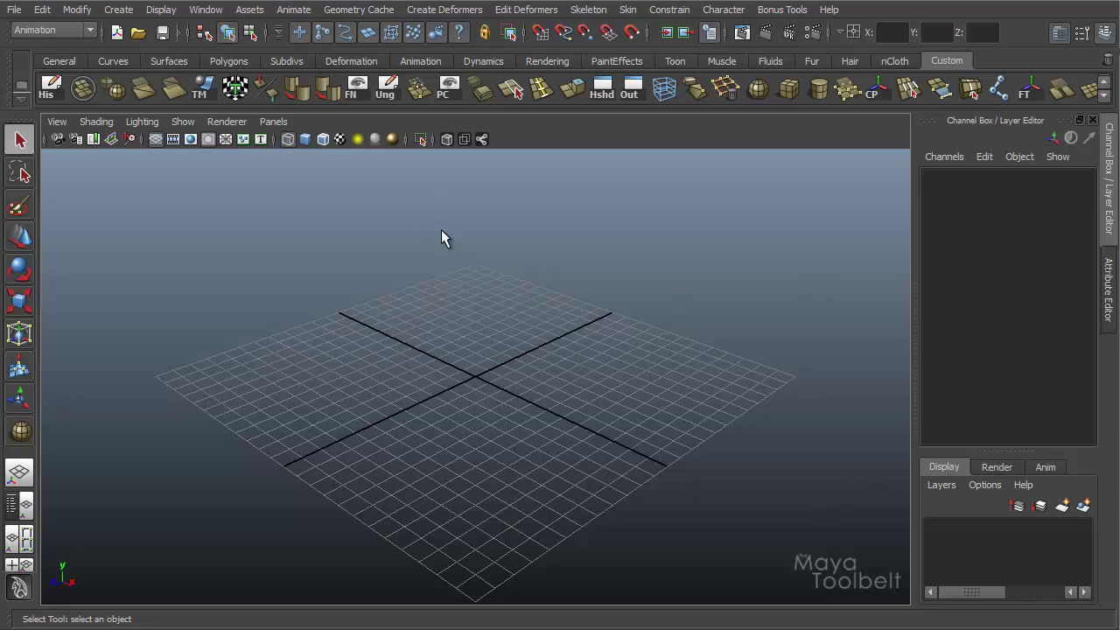
# Set the active menu set to Animation and look over the available deformer editing commands.
pyautogui.click(31, 30)
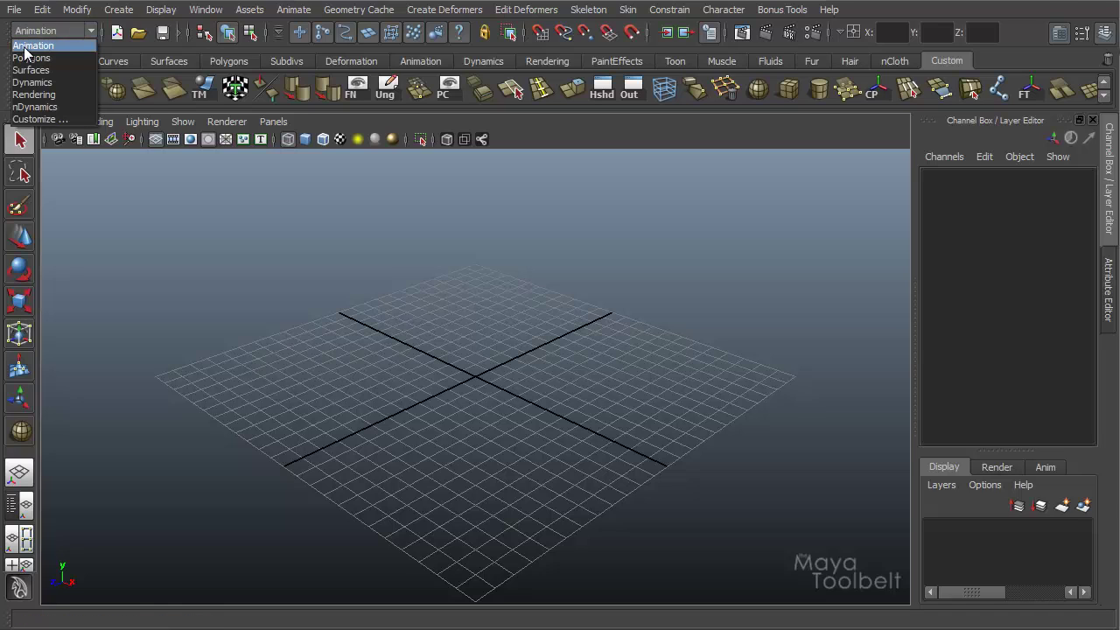
pyautogui.click(42, 50)
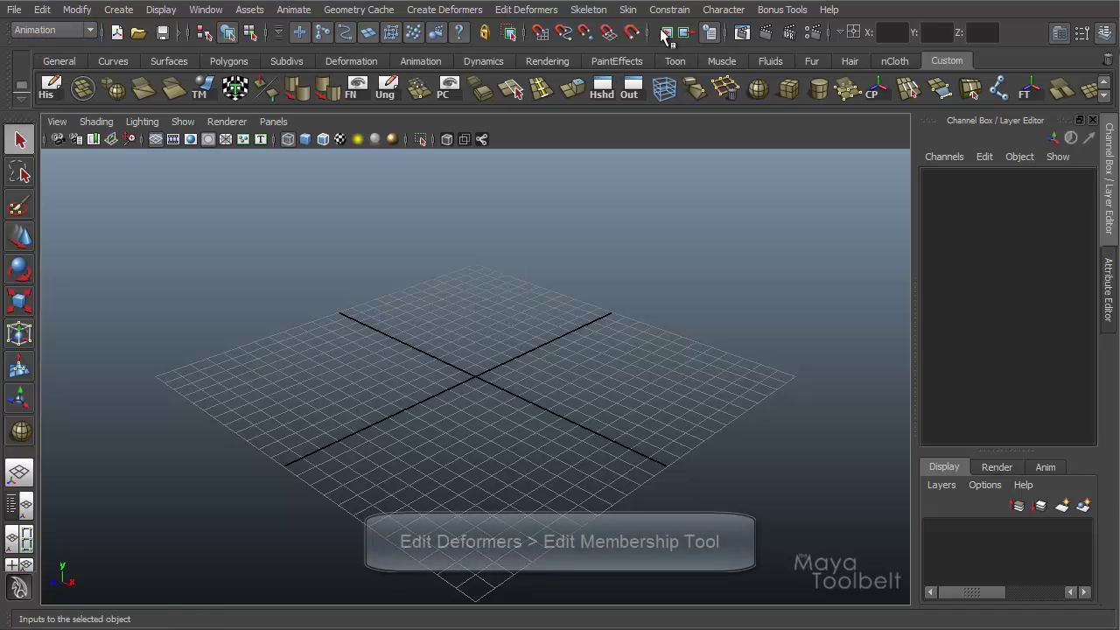
pyautogui.click(526, 10)
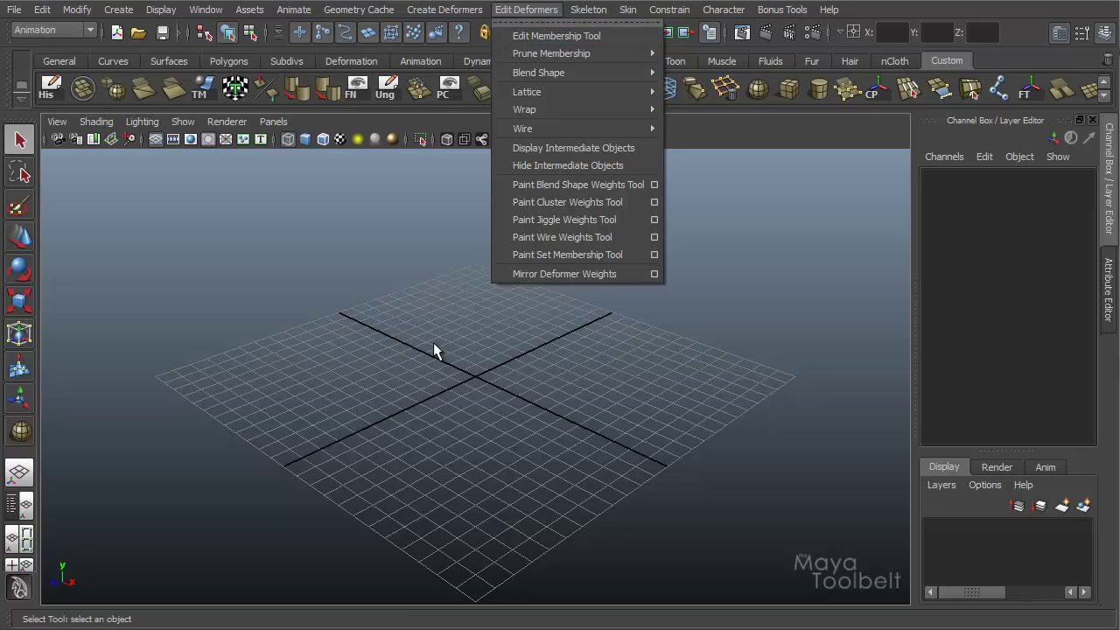
pyautogui.click(471, 355)
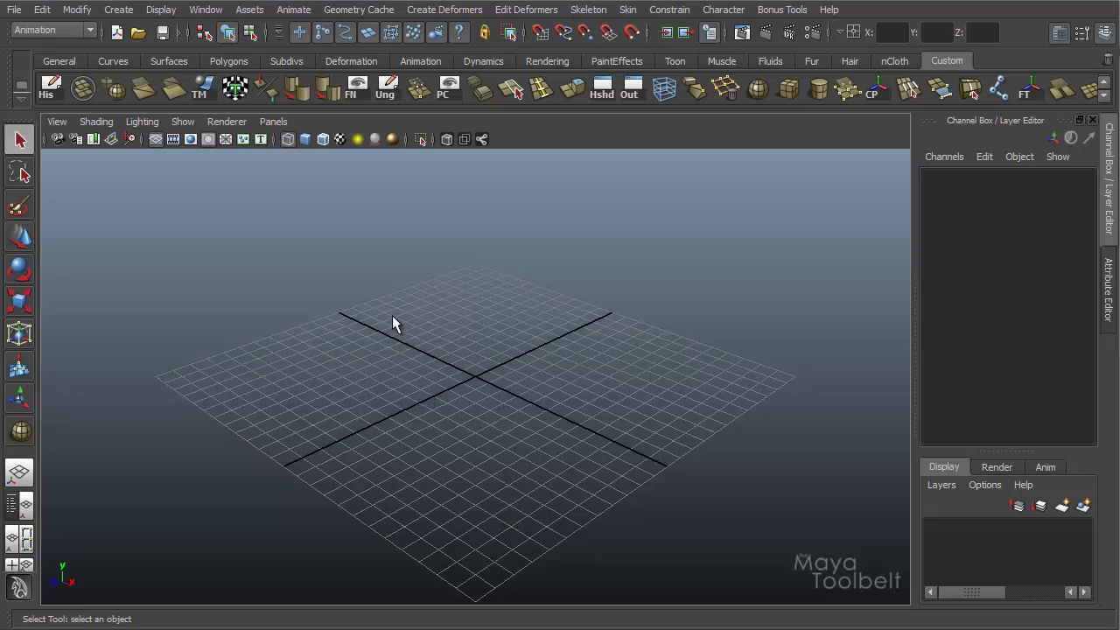
pyautogui.keyDown('alt'); pyautogui.moveTo(398, 318); pyautogui.dragTo(400, 322, button='middle'); pyautogui.keyUp('alt')
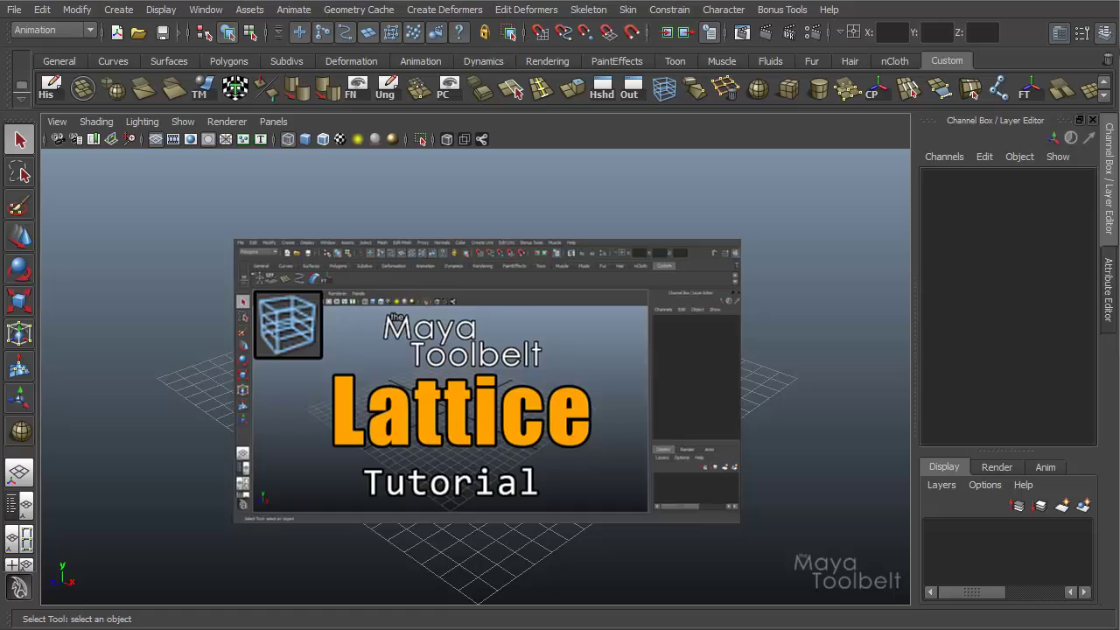
# Draw a polygon sphere about 8.2 units in diameter at the centre of the grid and display it shaded.
pyautogui.click(118, 10)
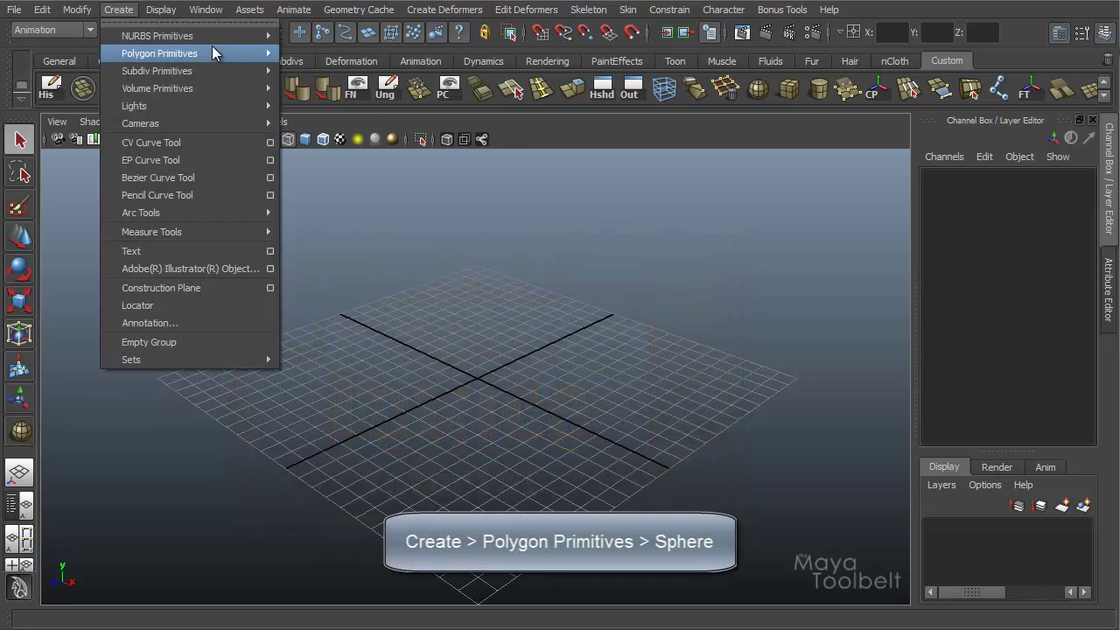
pyautogui.moveTo(215, 50)
pyautogui.click(317, 63)
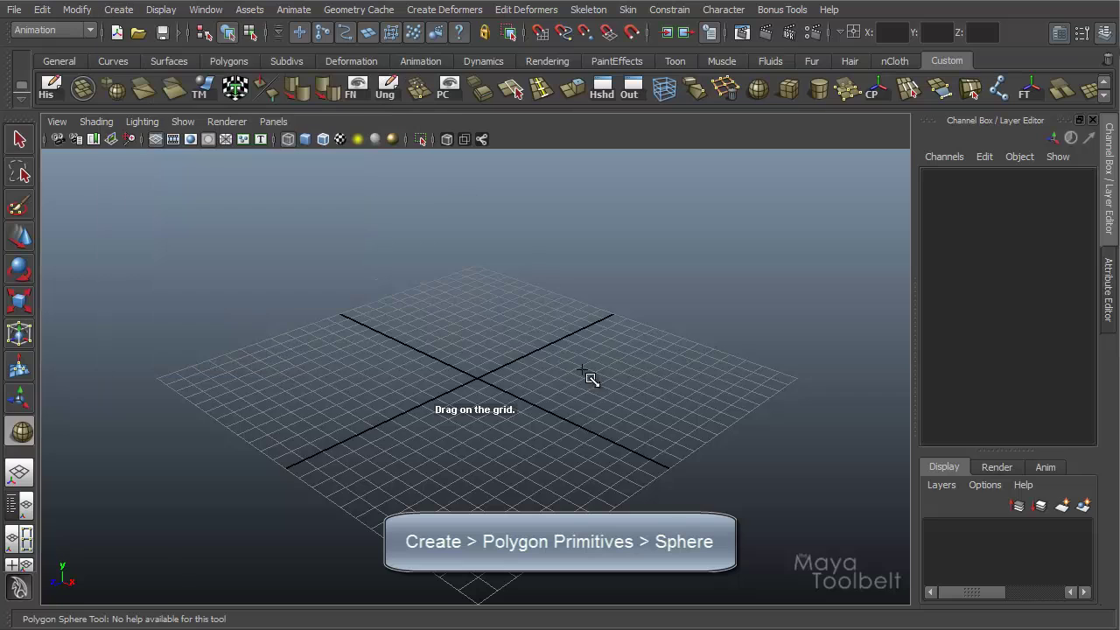
pyautogui.moveTo(487, 388); pyautogui.dragTo(522, 423)
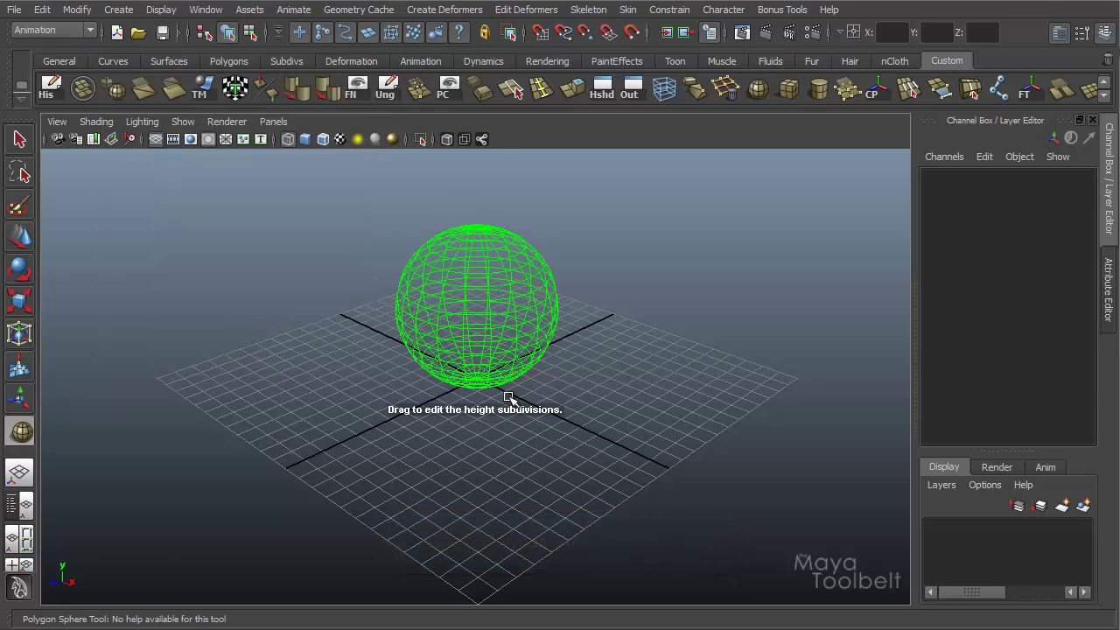
pyautogui.press('q')
pyautogui.press('5')
pyautogui.keyDown('alt'); pyautogui.moveTo(530, 361); pyautogui.dragTo(642, 170); pyautogui.keyUp('alt')
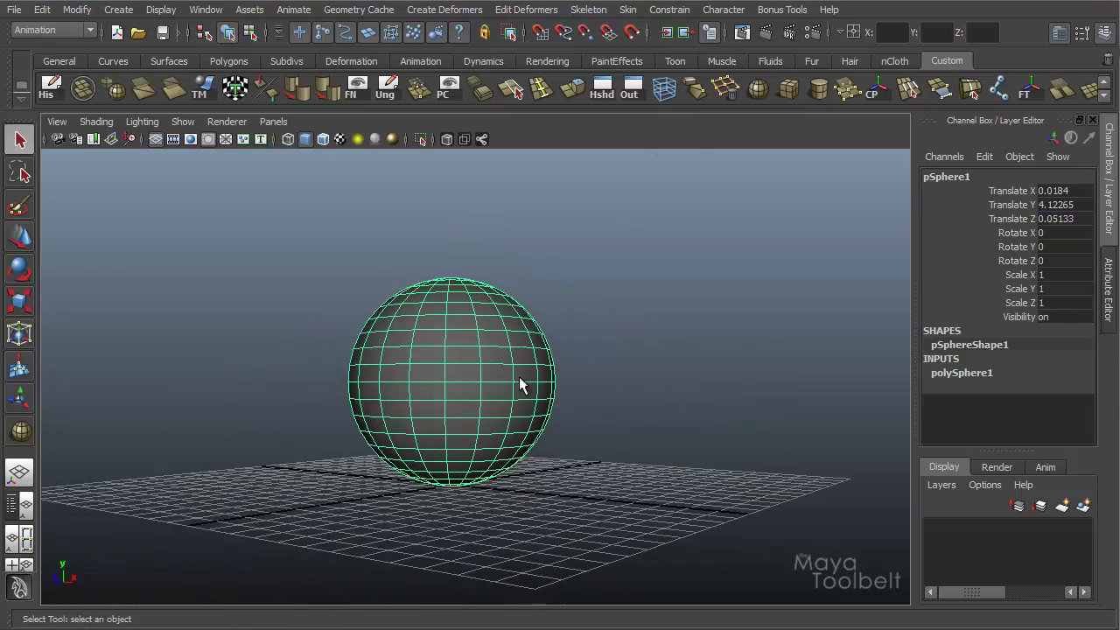
pyautogui.keyDown('alt'); pyautogui.moveTo(492, 353); pyautogui.dragTo(442, 352); pyautogui.keyUp('alt')
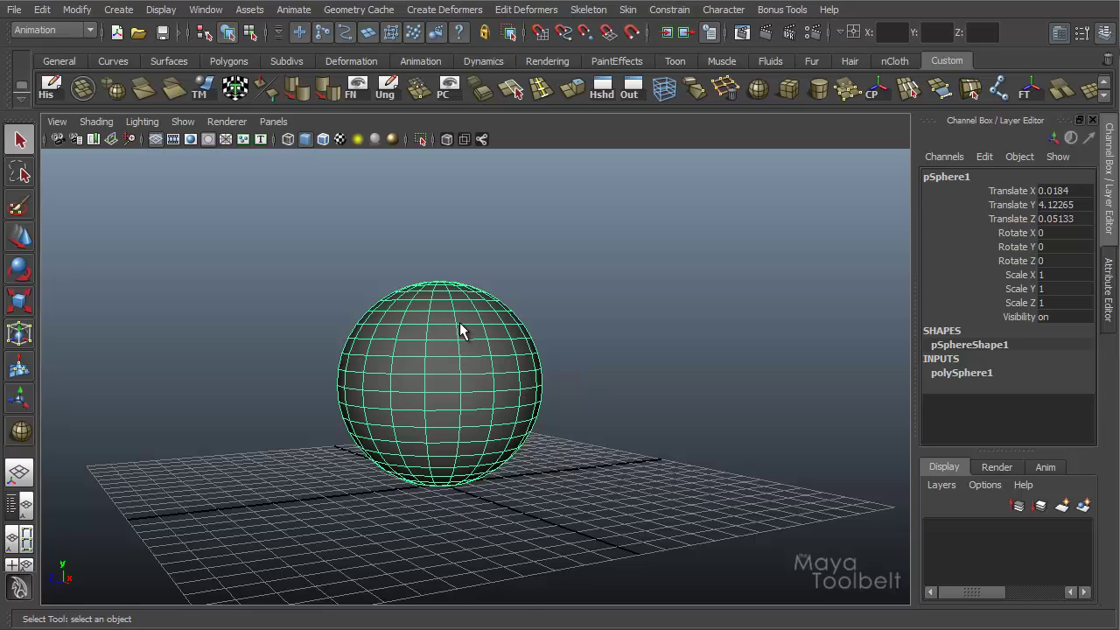
# Switch the sphere to vertex editing and select the vertices of its upper half.
pyautogui.rightClick(460, 326)
pyautogui.click(394, 325)
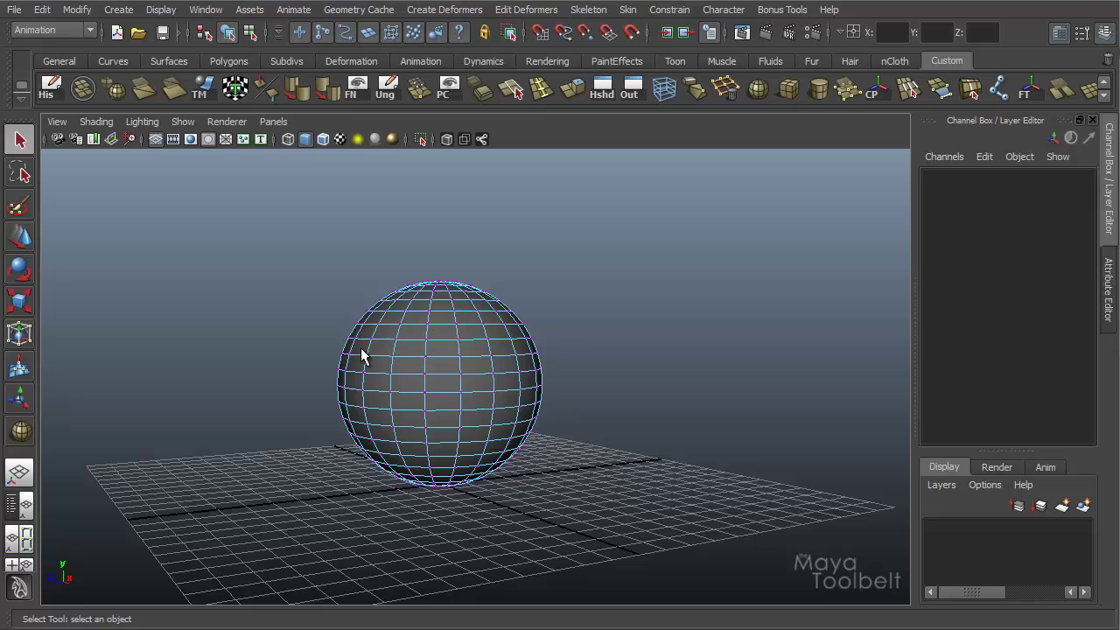
pyautogui.moveTo(361, 347)
pyautogui.keyDown('alt'); pyautogui.mouseDown()
pyautogui.moveTo(372, 373)
pyautogui.moveTo(359, 346)
pyautogui.mouseUp(); pyautogui.keyUp('alt')
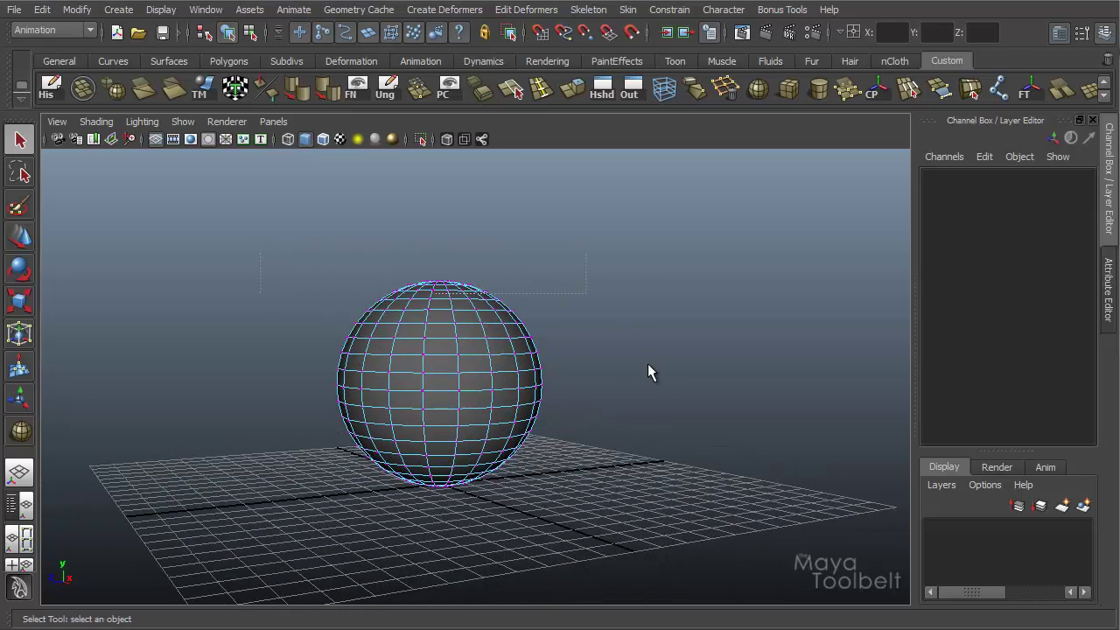
pyautogui.moveTo(648, 372); pyautogui.dragTo(748, 390)
pyautogui.keyDown('alt'); pyautogui.moveTo(500, 338); pyautogui.dragTo(577, 367); pyautogui.keyUp('alt')
pyautogui.keyDown('alt'); pyautogui.moveTo(393, 327); pyautogui.dragTo(499, 327, button='right'); pyautogui.keyUp('alt')
pyautogui.moveTo(534, 346)
pyautogui.keyDown('alt'); pyautogui.mouseDown()
pyautogui.moveTo(539, 325)
pyautogui.moveTo(555, 340)
pyautogui.mouseUp(); pyautogui.keyUp('alt')
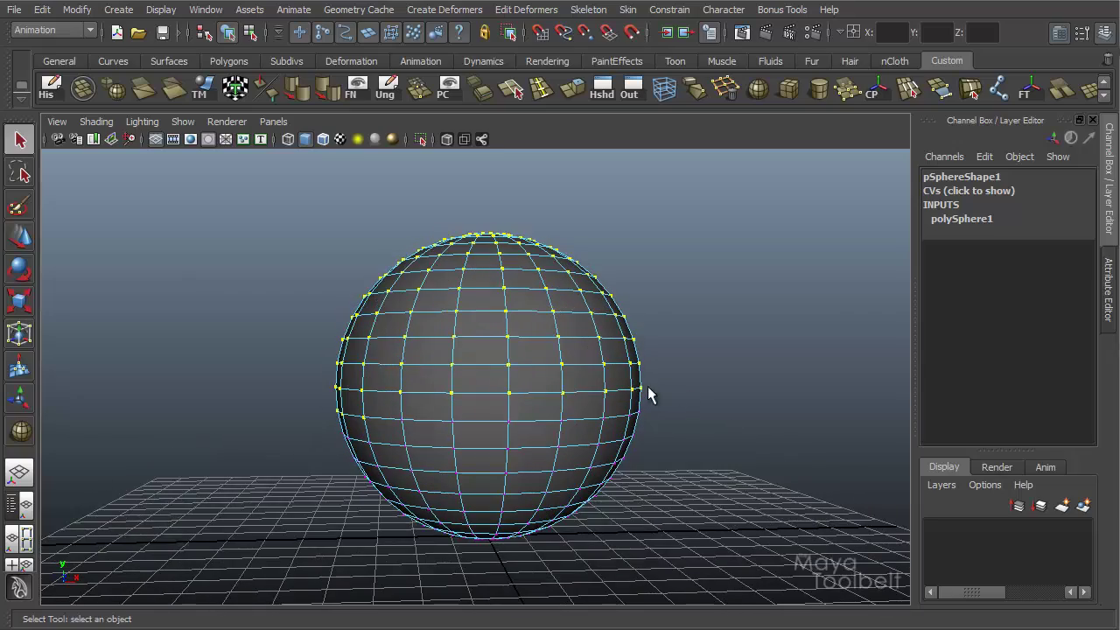
pyautogui.keyDown('alt'); pyautogui.moveTo(418, 411); pyautogui.dragTo(415, 416); pyautogui.keyUp('alt')
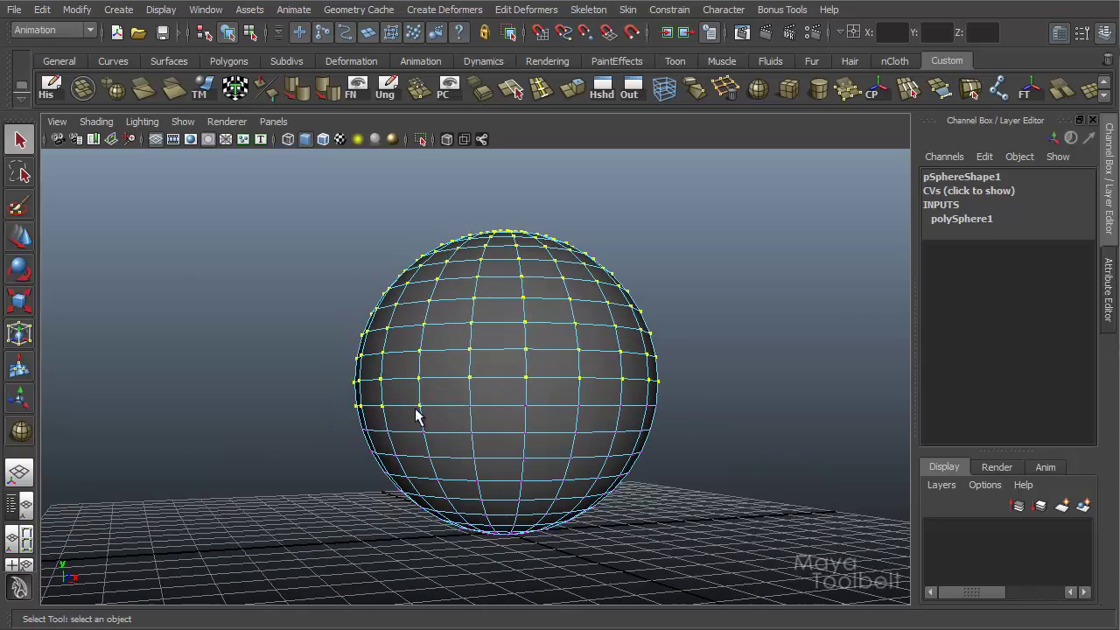
pyautogui.keyDown('alt'); pyautogui.moveTo(587, 376); pyautogui.dragTo(576, 352); pyautogui.keyUp('alt')
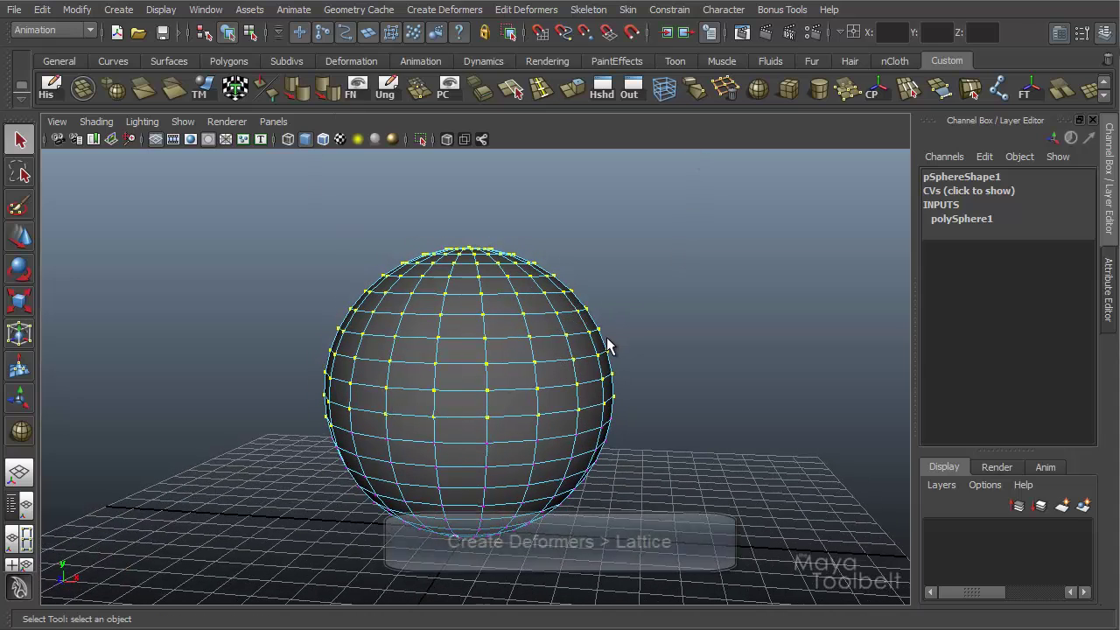
# Create a lattice deformer on the selected vertices with reset options: 2, 5, 2 divisions and local divisions 2, 2, 2.
pyautogui.click(459, 9)
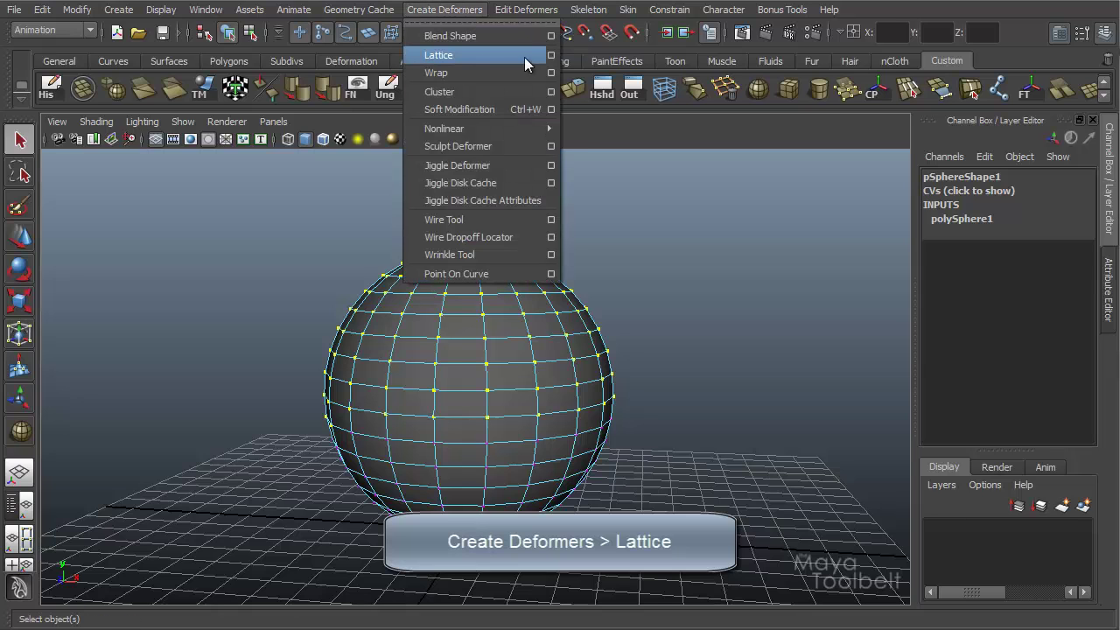
pyautogui.click(551, 55)
pyautogui.click(431, 189)
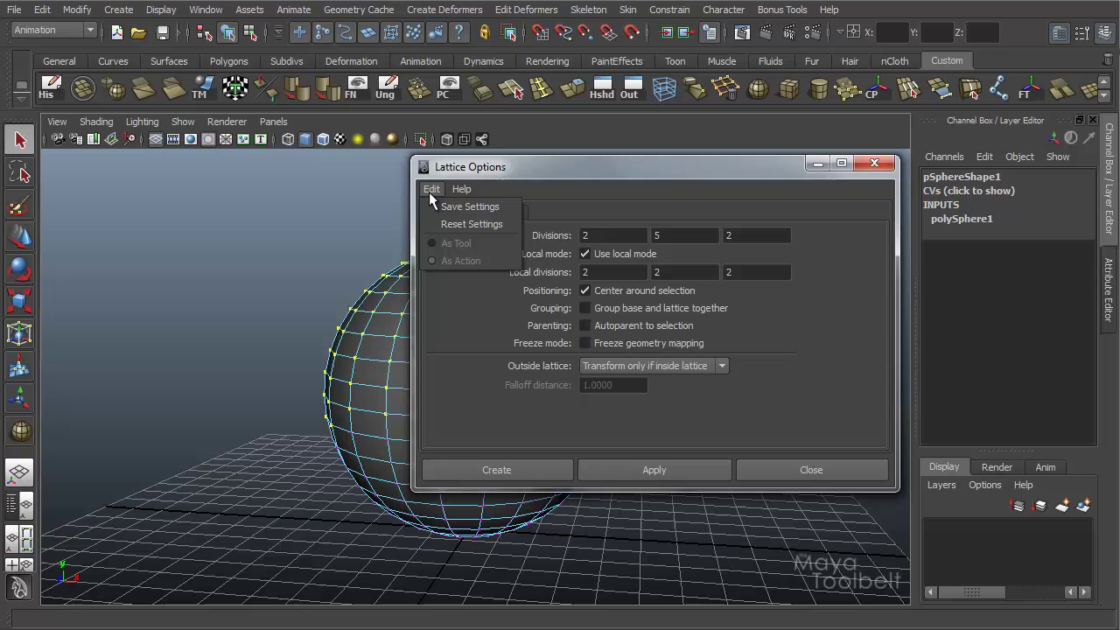
pyautogui.click(439, 227)
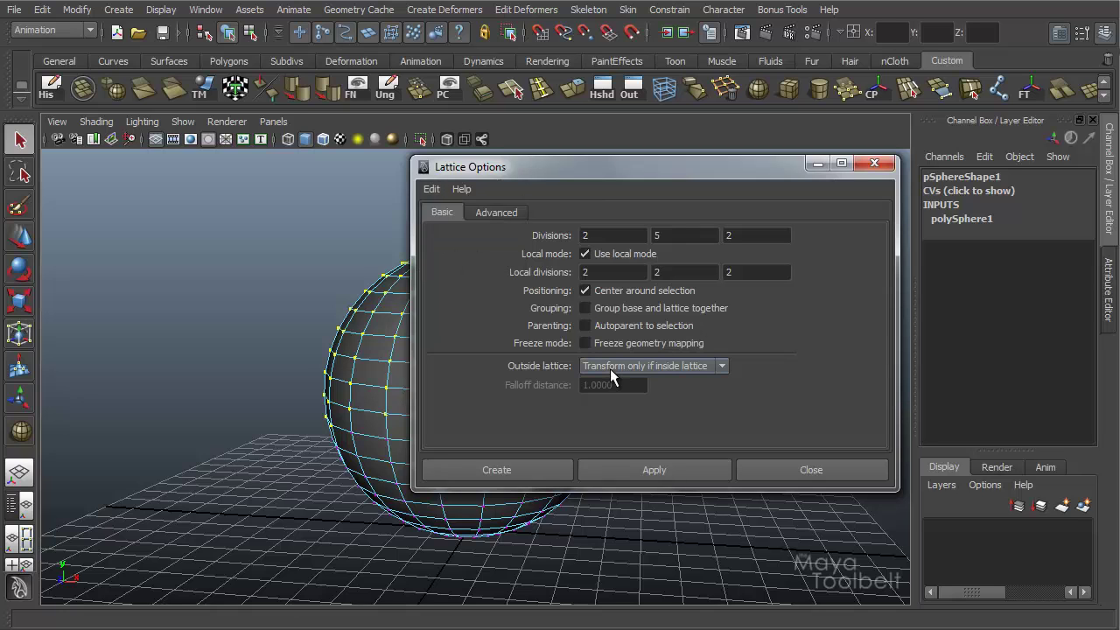
pyautogui.click(513, 469)
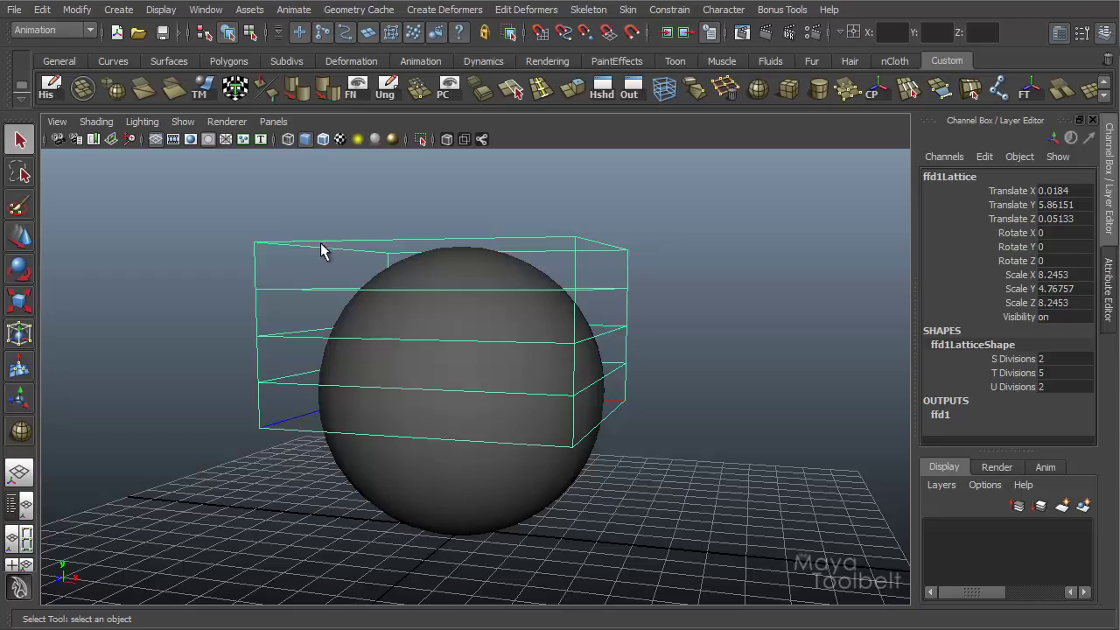
# Switch the lattice to lattice-point editing.
pyautogui.keyDown('alt'); pyautogui.moveTo(320, 250); pyautogui.dragTo(742, 273); pyautogui.keyUp('alt')
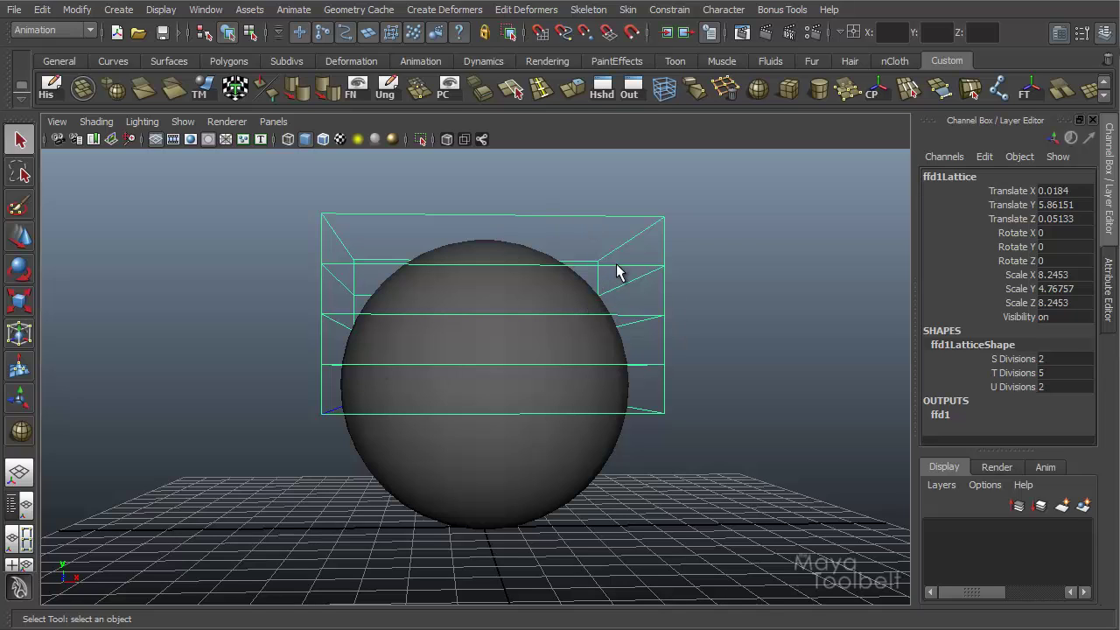
pyautogui.moveTo(622, 265); pyautogui.dragTo(630, 235, button='right')
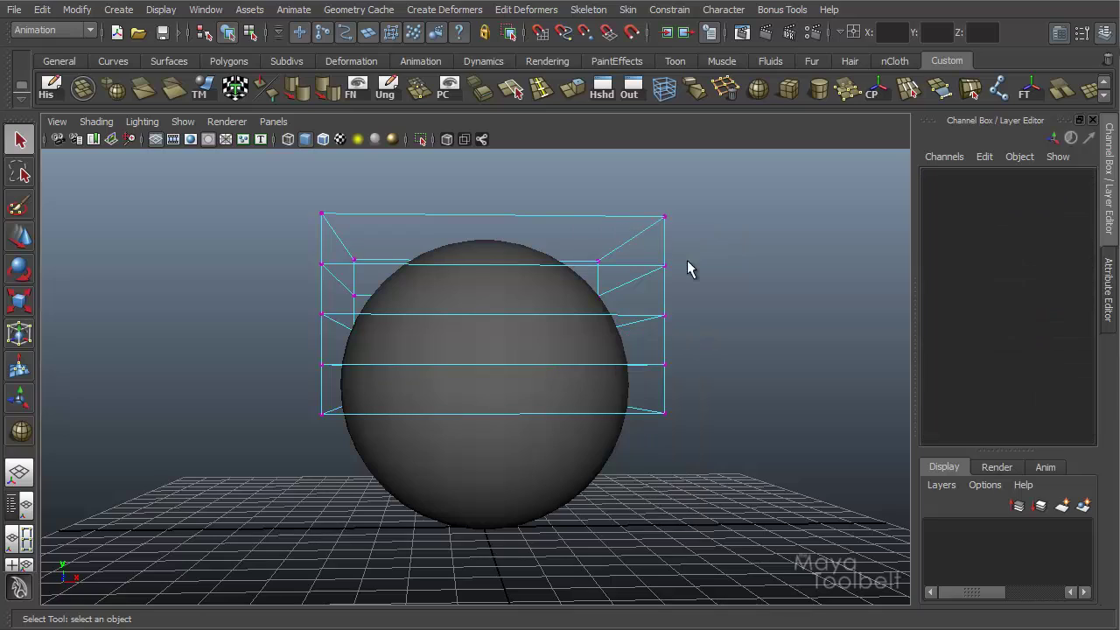
pyautogui.keyDown('alt'); pyautogui.moveTo(687, 260); pyautogui.dragTo(665, 348); pyautogui.keyUp('alt')
# Try moving the lattice's lower front corner point on the positive X side with the Move tool, and undo it.
pyautogui.click(590, 172)
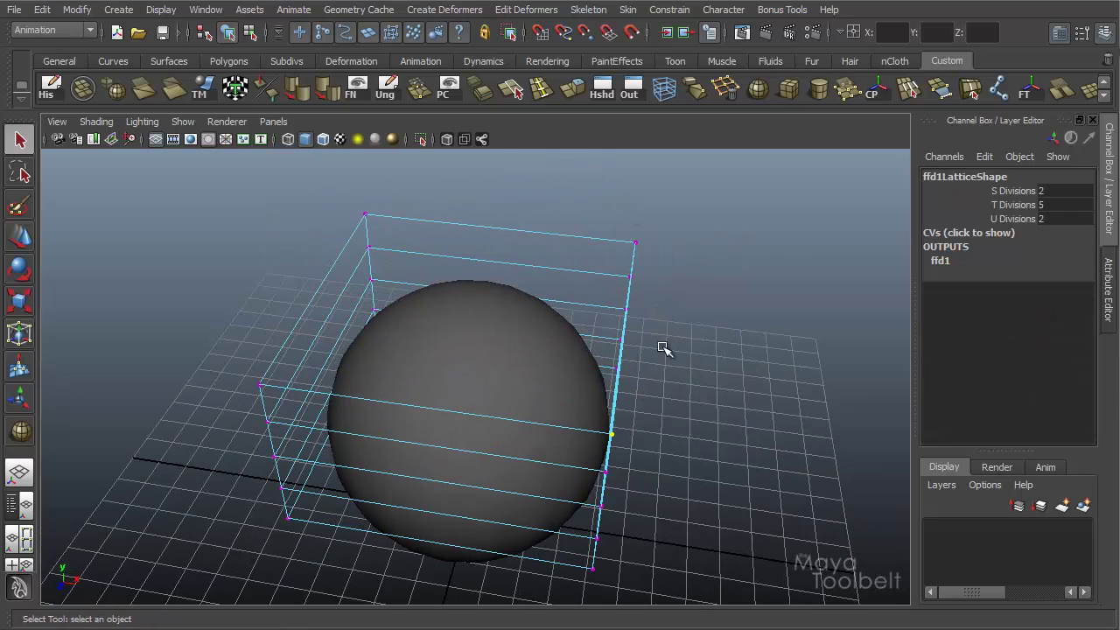
pyautogui.press('w')
pyautogui.keyDown('alt'); pyautogui.moveTo(687, 457); pyautogui.dragTo(689, 177); pyautogui.keyUp('alt')
pyautogui.press('z')
pyautogui.keyDown('alt'); pyautogui.moveTo(752, 380); pyautogui.dragTo(704, 390); pyautogui.keyUp('alt')
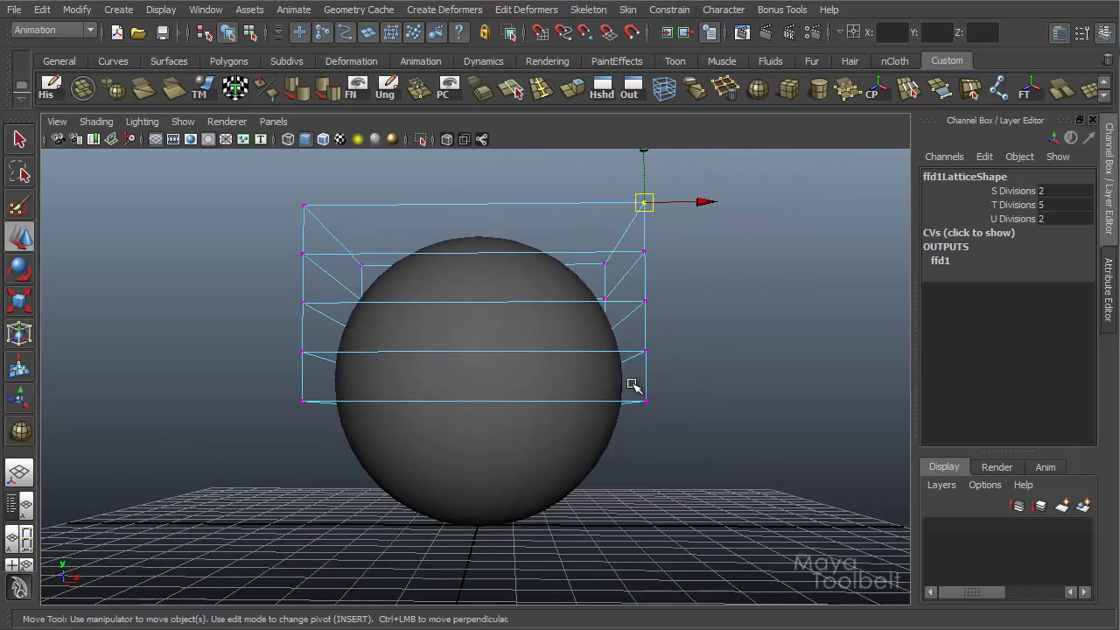
pyautogui.moveTo(633, 385); pyautogui.dragTo(684, 445)
pyautogui.moveTo(653, 402); pyautogui.dragTo(806, 414)
pyautogui.hotkey('ctrl', 'z')
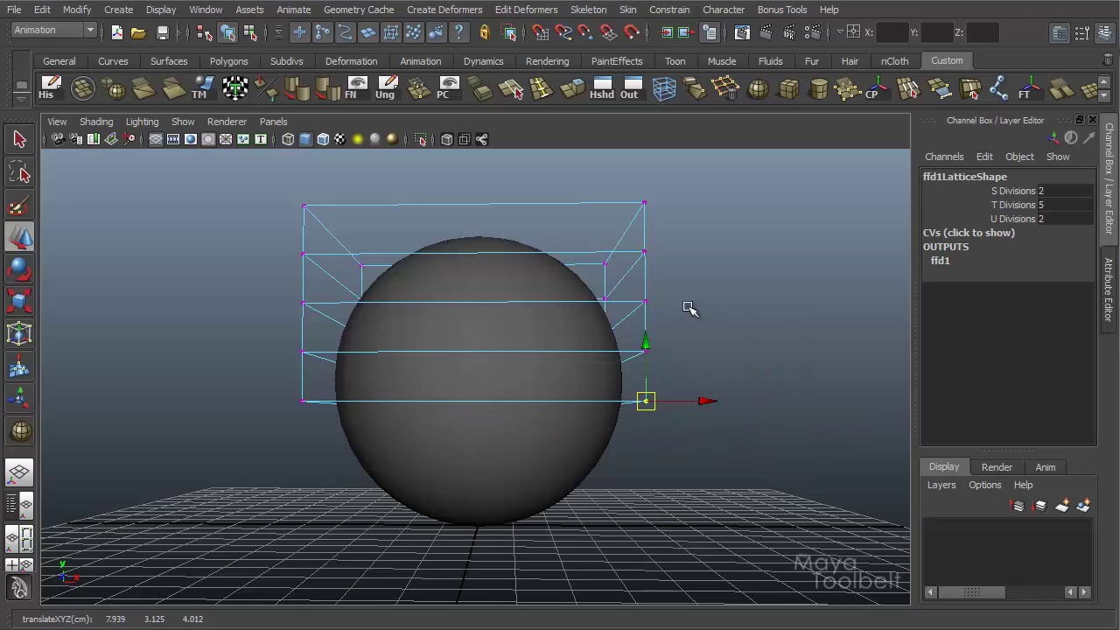
# Try moving the middle lattice point on the front positive X edge, and undo the change.
pyautogui.click(645, 302)
pyautogui.moveTo(641, 303); pyautogui.dragTo(630, 450)
pyautogui.hotkey('ctrl', 'z')
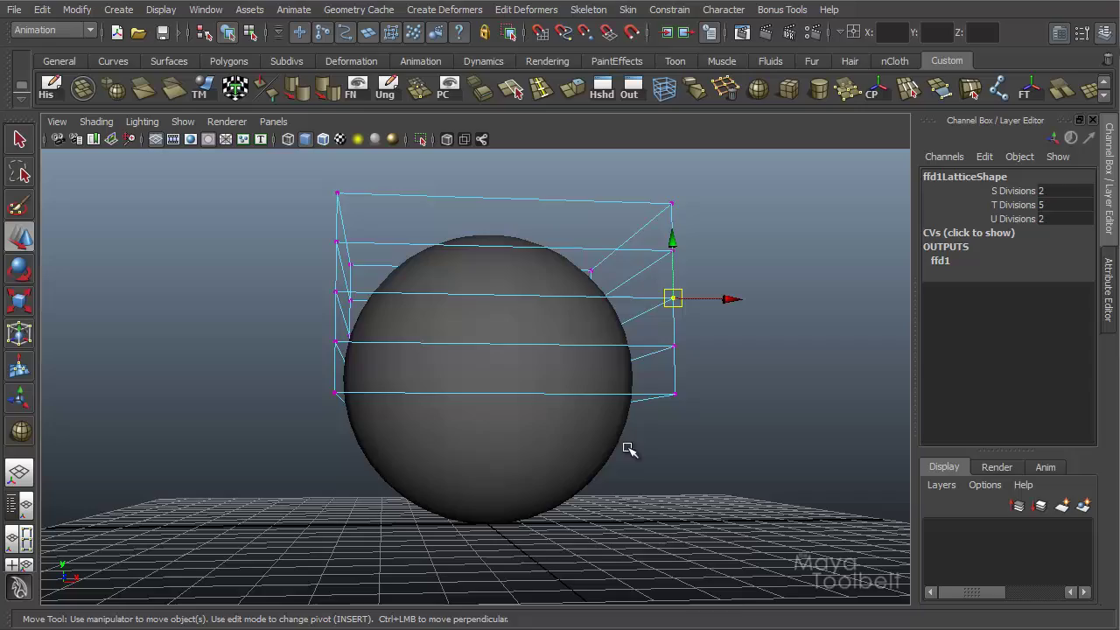
pyautogui.keyDown('alt'); pyautogui.moveTo(545, 445); pyautogui.dragTo(554, 472); pyautogui.keyUp('alt')
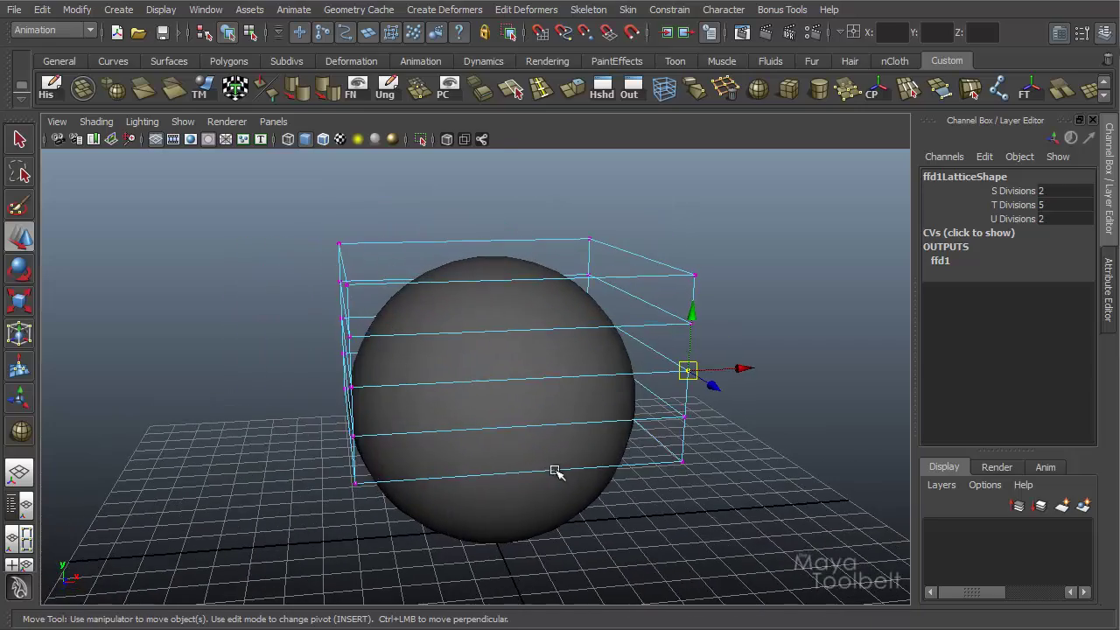
pyautogui.click(394, 445)
pyautogui.keyDown('alt'); pyautogui.moveTo(402, 463); pyautogui.dragTo(402, 444); pyautogui.keyUp('alt')
pyautogui.hotkey('ctrl', 'z')
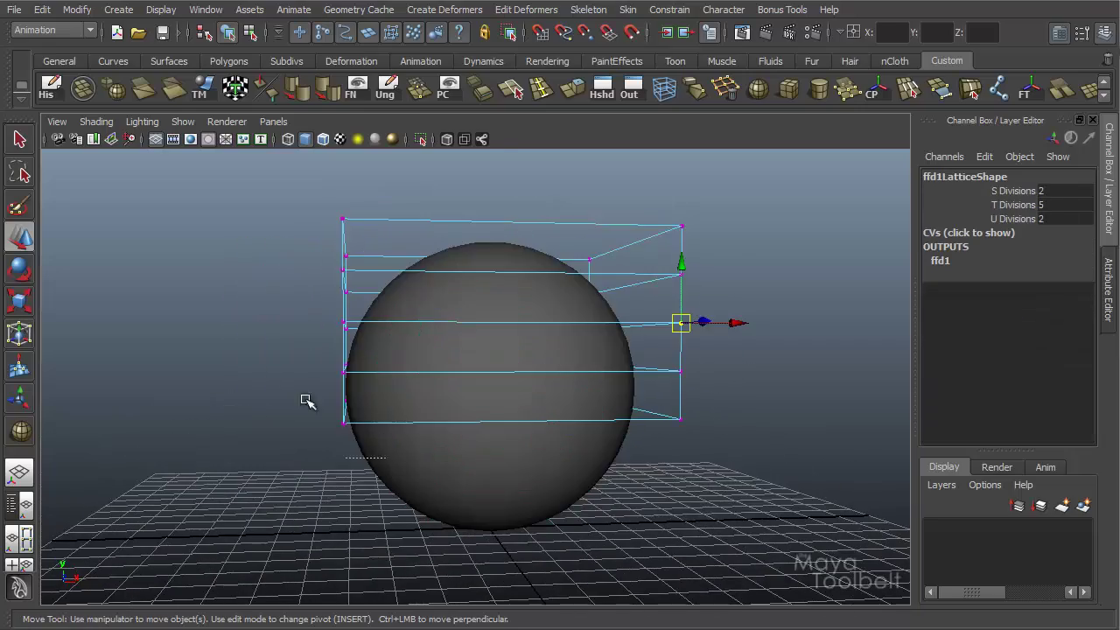
# Pull the two lowest rows of lattice points on the negative X side outward and downward to bulge the sphere.
pyautogui.moveTo(284, 388); pyautogui.dragTo(247, 444)
pyautogui.keyDown('alt'); pyautogui.moveTo(248, 444); pyautogui.dragTo(307, 377, button='middle'); pyautogui.keyUp('alt')
pyautogui.keyDown('alt'); pyautogui.moveTo(307, 377); pyautogui.dragTo(380, 362, button='right'); pyautogui.keyUp('alt')
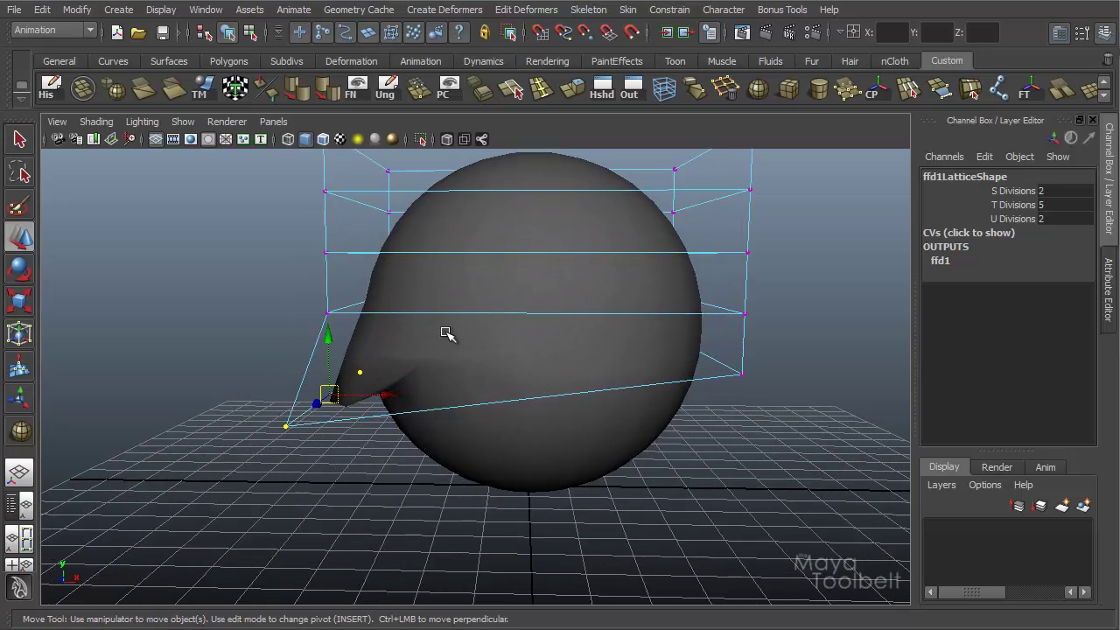
pyautogui.moveTo(446, 332); pyautogui.dragTo(276, 277)
pyautogui.moveTo(363, 306); pyautogui.dragTo(315, 298)
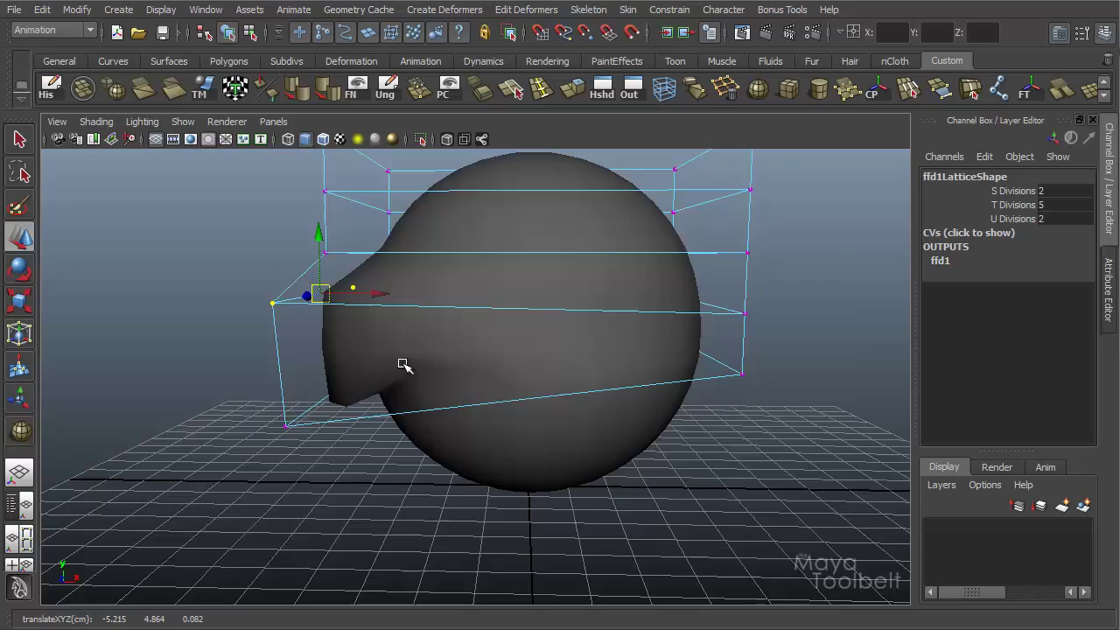
# Select the whole lattice as an object and activate the Edit Membership Tool to display its member vertices.
pyautogui.keyDown('alt'); pyautogui.moveTo(402, 364); pyautogui.dragTo(424, 390); pyautogui.keyUp('alt')
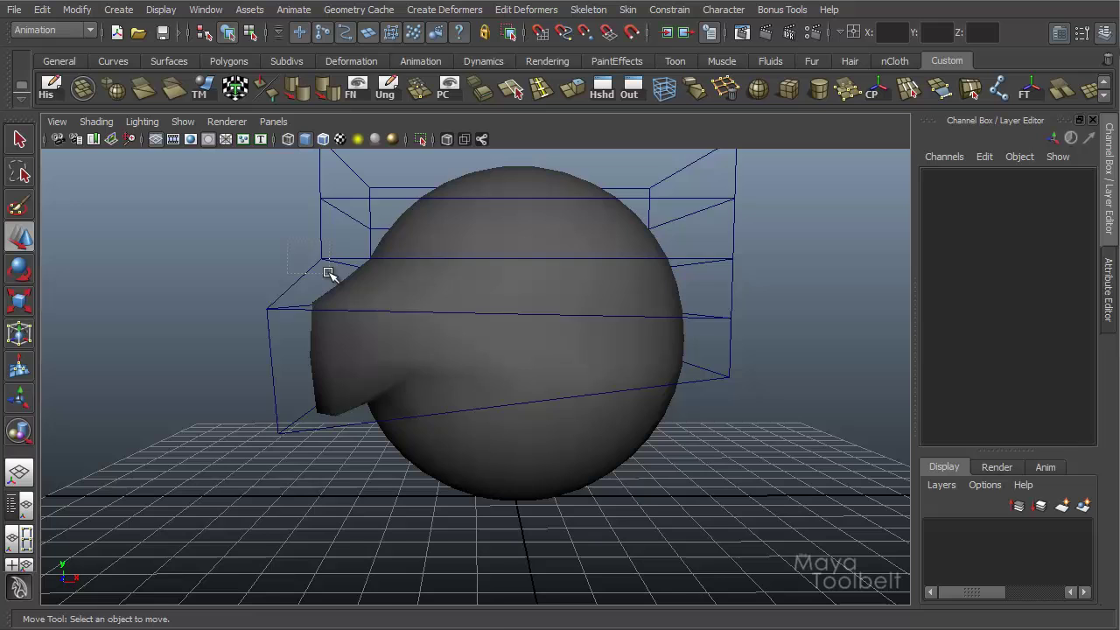
pyautogui.click(328, 267)
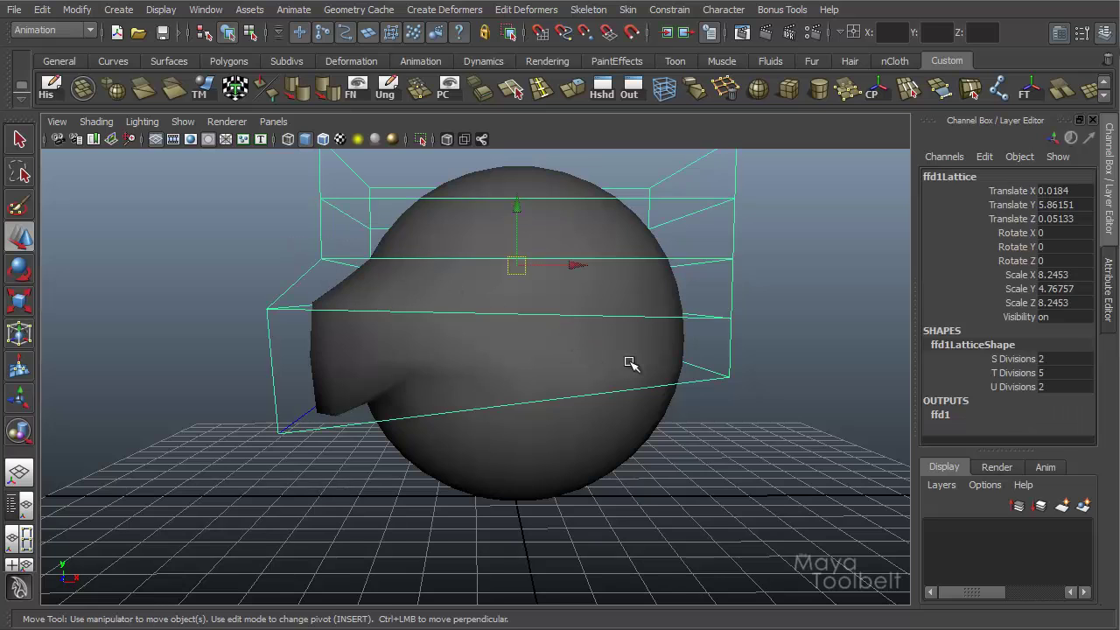
pyautogui.keyDown('alt'); pyautogui.moveTo(630, 363); pyautogui.dragTo(563, 143); pyautogui.keyUp('alt')
pyautogui.click(529, 10)
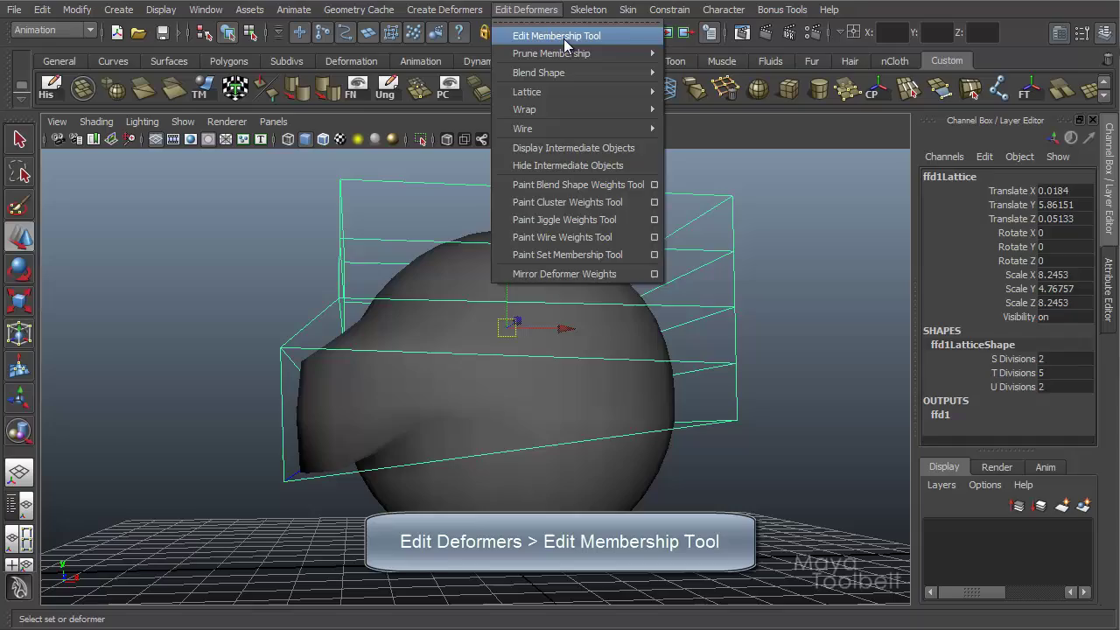
pyautogui.click(563, 39)
pyautogui.moveTo(645, 387)
pyautogui.keyDown('alt'); pyautogui.mouseDown()
pyautogui.moveTo(570, 379)
pyautogui.moveTo(567, 342)
pyautogui.moveTo(732, 377)
pyautogui.moveTo(647, 394)
pyautogui.mouseUp(); pyautogui.keyUp('alt')
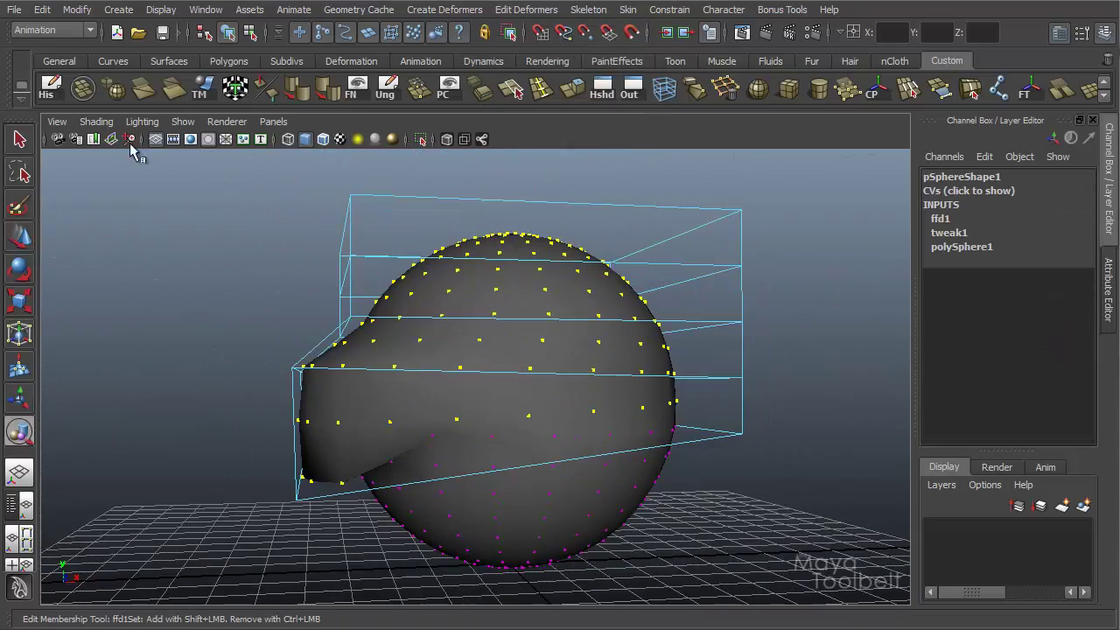
pyautogui.keyDown('alt'); pyautogui.moveTo(499, 353); pyautogui.dragTo(589, 408); pyautogui.keyUp('alt')
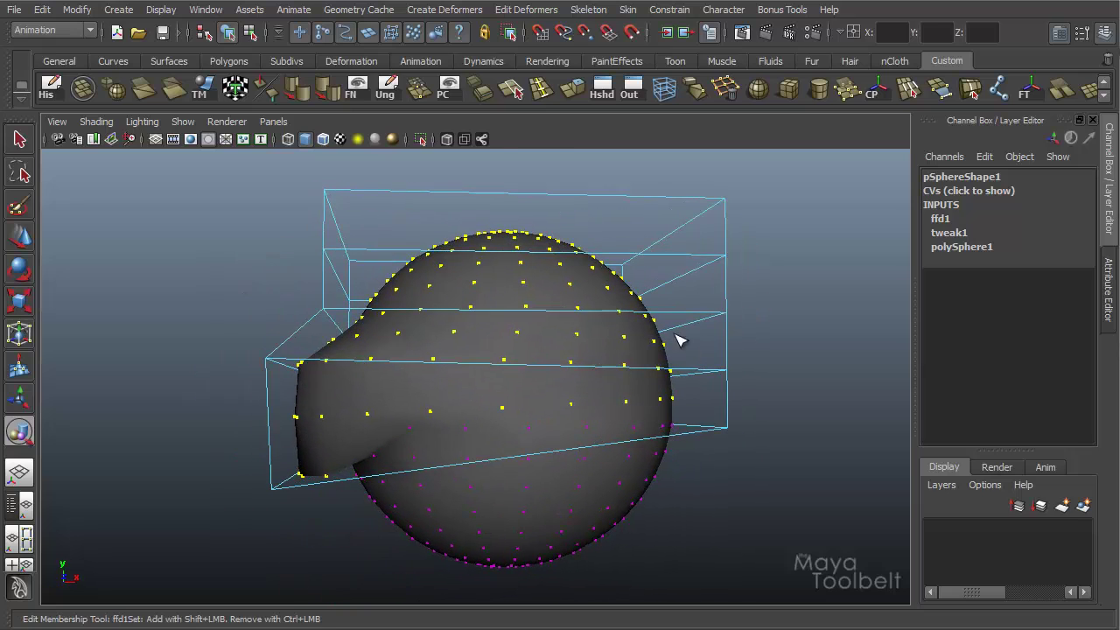
pyautogui.keyDown('alt'); pyautogui.moveTo(438, 482); pyautogui.dragTo(569, 442); pyautogui.keyUp('alt')
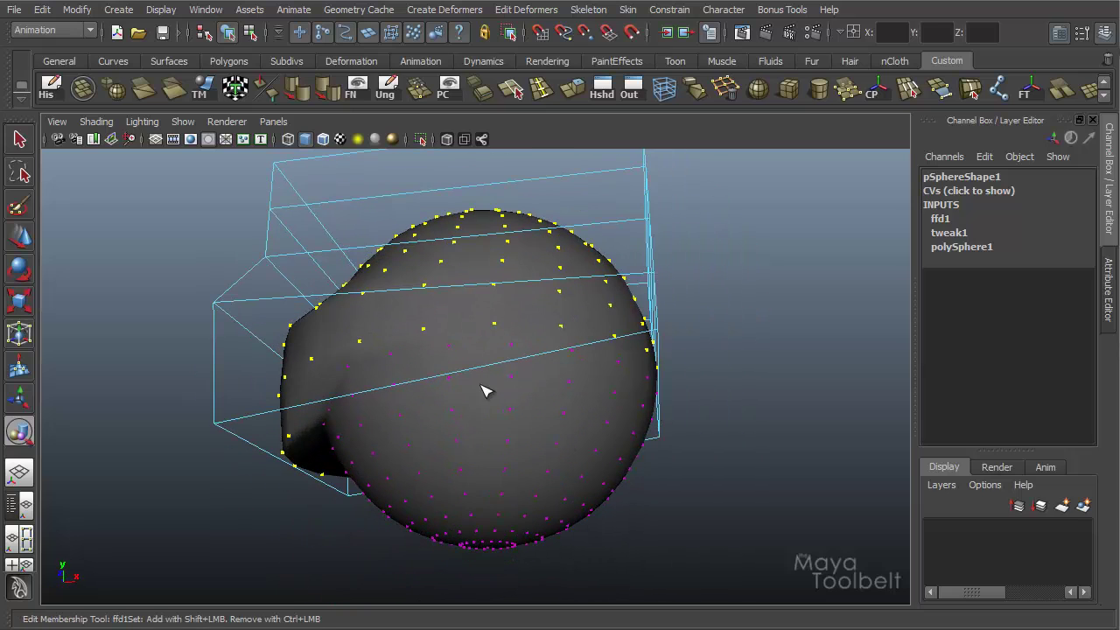
# Remove the lowest row of member vertices on the sphere's negative X bulge from the lattice's membership.
pyautogui.keyDown('alt'); pyautogui.moveTo(662, 458); pyautogui.dragTo(601, 526); pyautogui.keyUp('alt')
pyautogui.keyDown('alt'); pyautogui.moveTo(539, 371); pyautogui.dragTo(502, 408); pyautogui.keyUp('alt')
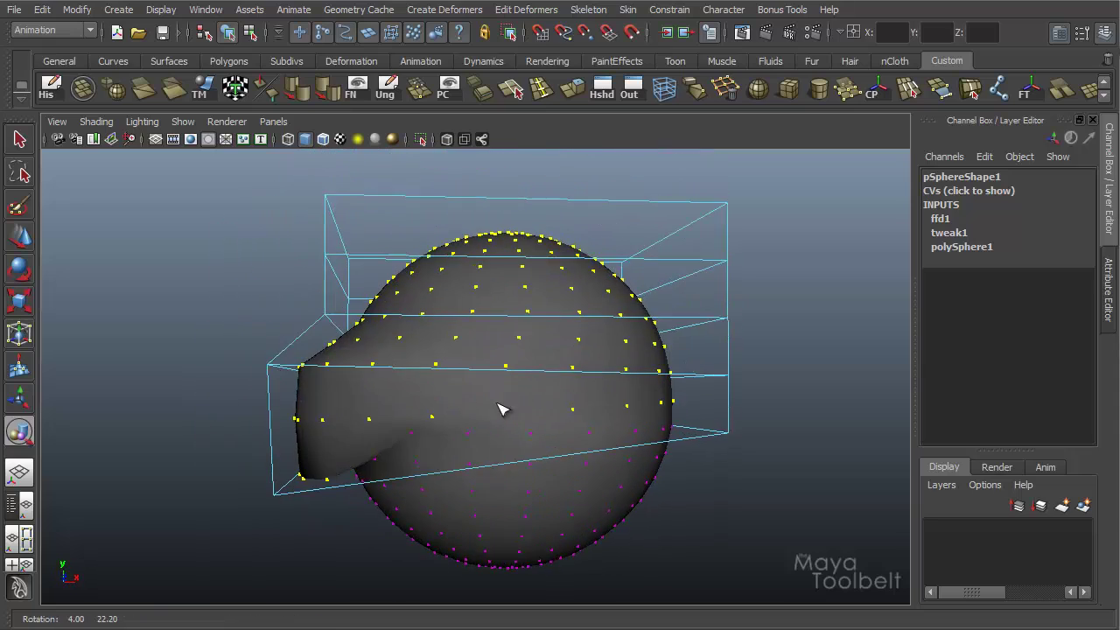
pyautogui.keyDown('alt'); pyautogui.moveTo(502, 408); pyautogui.dragTo(490, 347, button='middle'); pyautogui.keyUp('alt')
pyautogui.keyDown('alt'); pyautogui.moveTo(490, 347); pyautogui.dragTo(626, 398, button='right'); pyautogui.keyUp('alt')
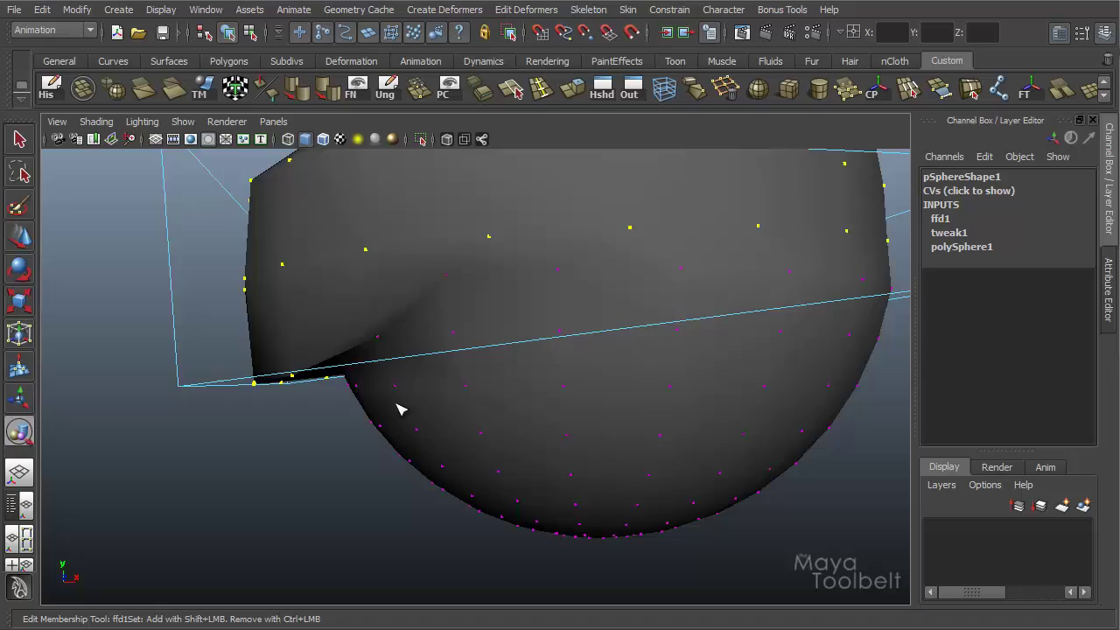
pyautogui.keyDown('alt'); pyautogui.moveTo(396, 404); pyautogui.dragTo(490, 406); pyautogui.keyUp('alt')
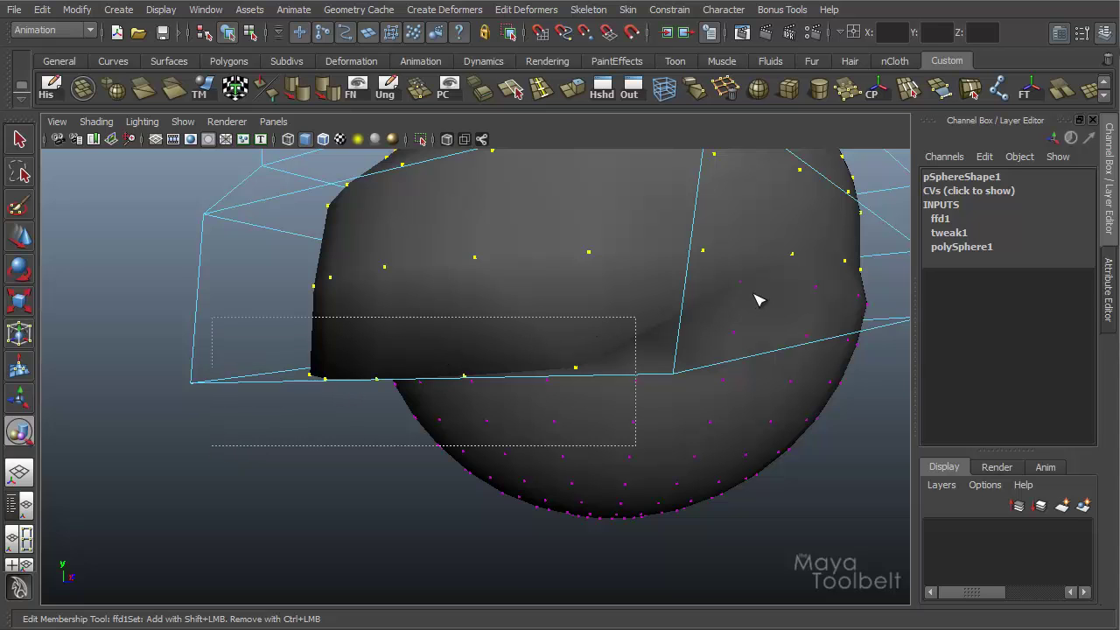
pyautogui.moveTo(767, 301); pyautogui.dragTo(766, 316)
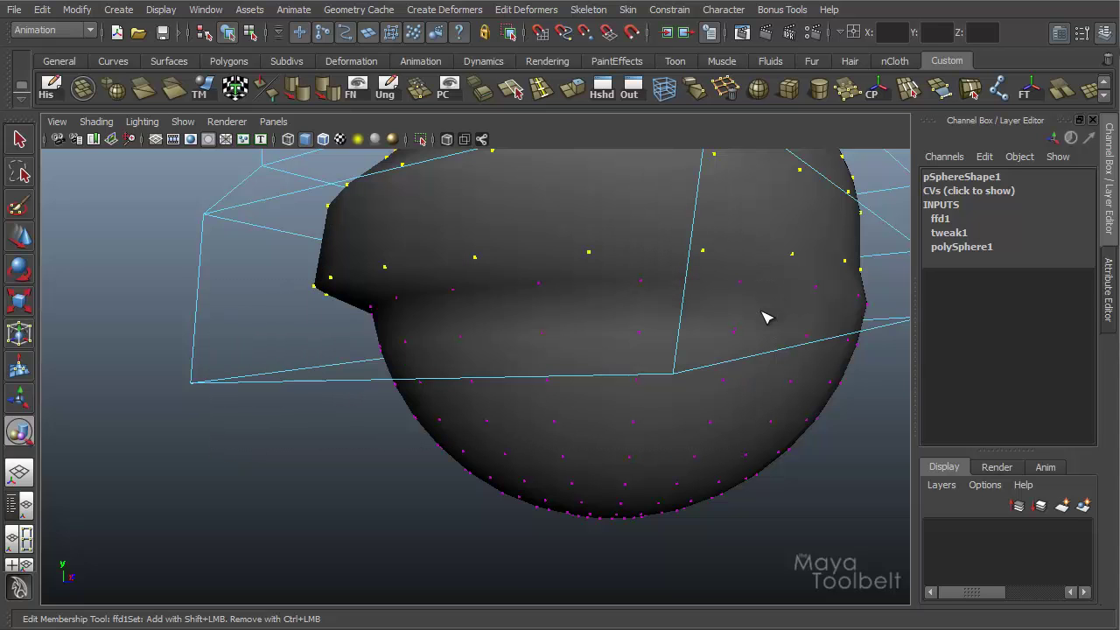
# Add the rings of vertices around the sphere's bottom pole to the lattice's membership.
pyautogui.keyDown('alt'); pyautogui.moveTo(335, 325); pyautogui.dragTo(680, 315); pyautogui.keyUp('alt')
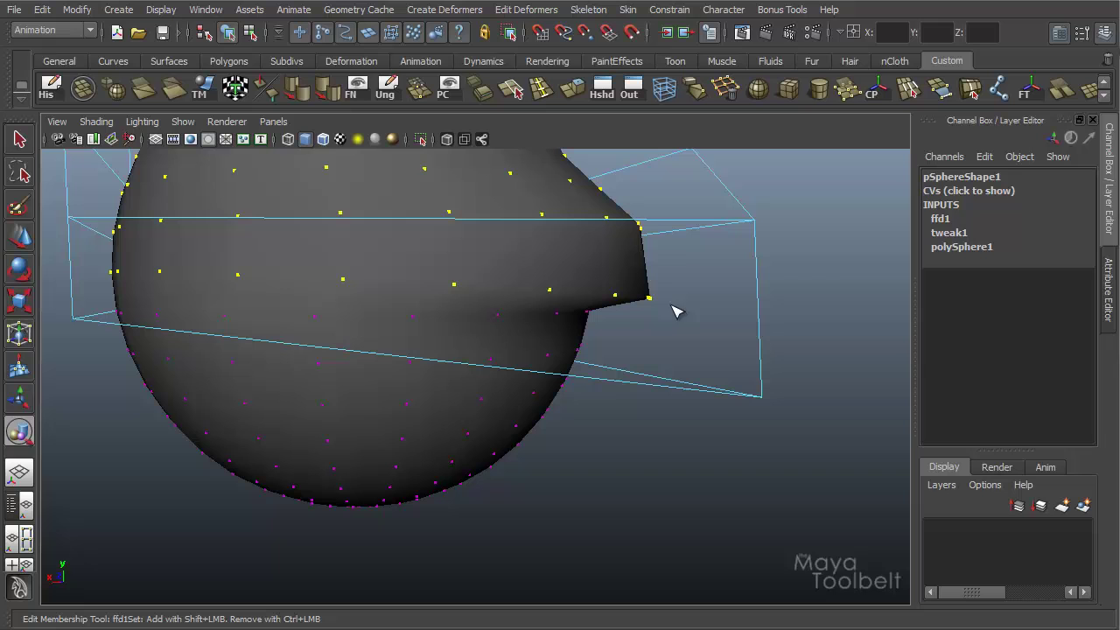
pyautogui.keyDown('alt'); pyautogui.moveTo(723, 356); pyautogui.dragTo(591, 324); pyautogui.keyUp('alt')
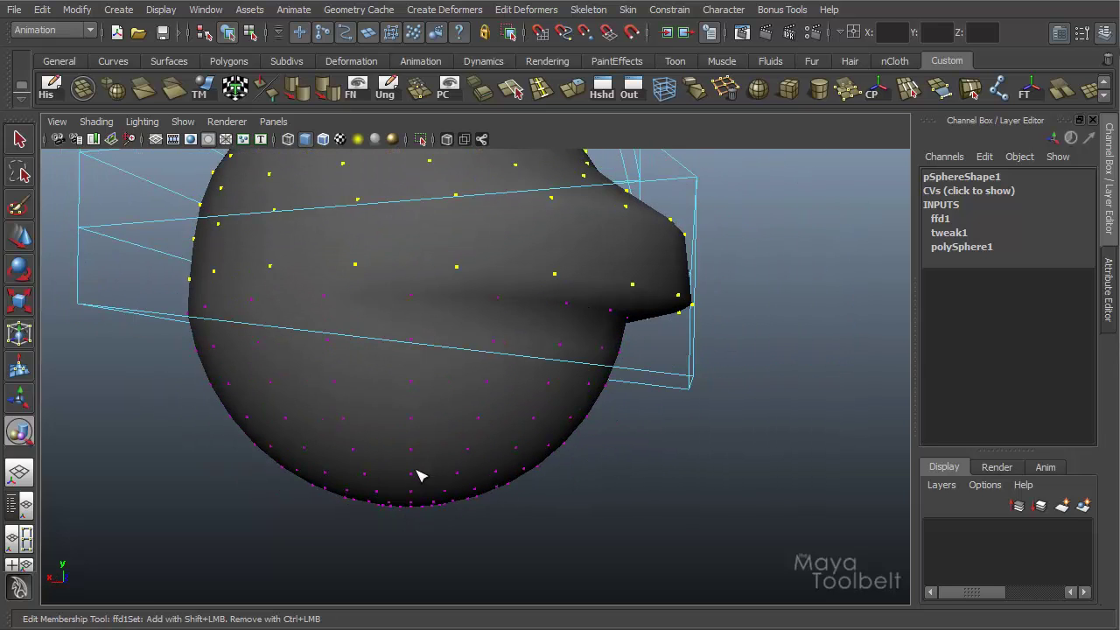
pyautogui.keyDown('alt'); pyautogui.moveTo(688, 375); pyautogui.dragTo(572, 327); pyautogui.keyUp('alt')
pyautogui.keyDown('alt'); pyautogui.moveTo(573, 328); pyautogui.dragTo(622, 249, button='right'); pyautogui.keyUp('alt')
pyautogui.keyDown('alt'); pyautogui.moveTo(622, 250); pyautogui.dragTo(595, 356, button='middle'); pyautogui.keyUp('alt')
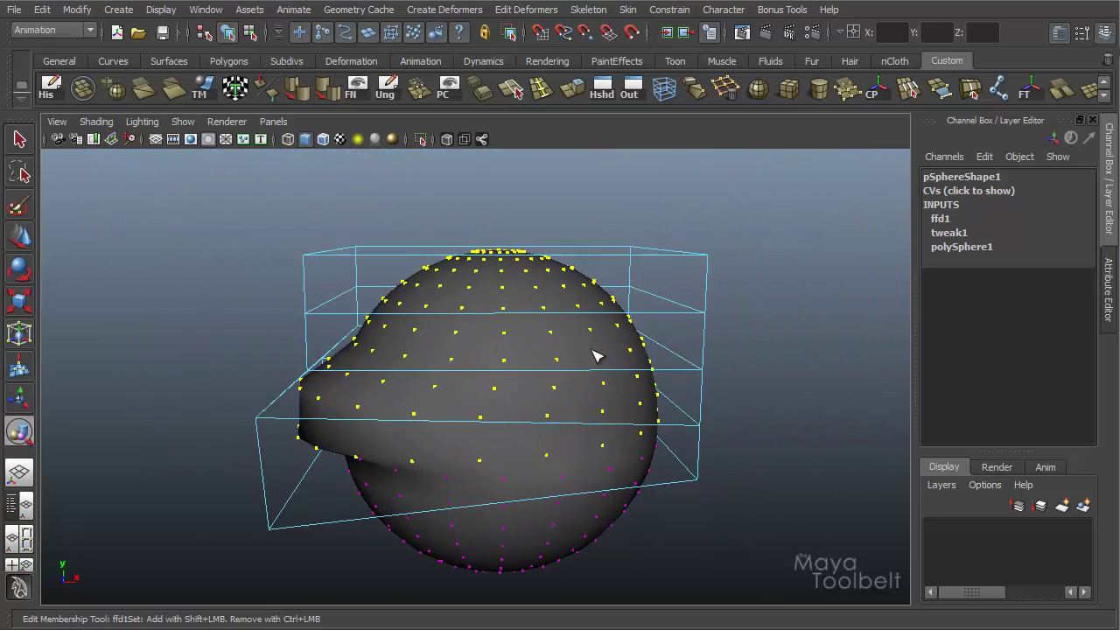
pyautogui.keyDown('alt'); pyautogui.moveTo(595, 355); pyautogui.dragTo(572, 489); pyautogui.keyUp('alt')
pyautogui.keyDown('alt'); pyautogui.moveTo(572, 490); pyautogui.dragTo(600, 371, button='middle'); pyautogui.keyUp('alt')
pyautogui.keyDown('alt'); pyautogui.moveTo(599, 371); pyautogui.dragTo(429, 417); pyautogui.keyUp('alt')
pyautogui.keyDown('shift'); pyautogui.moveTo(481, 440); pyautogui.dragTo(773, 487); pyautogui.keyUp('shift')
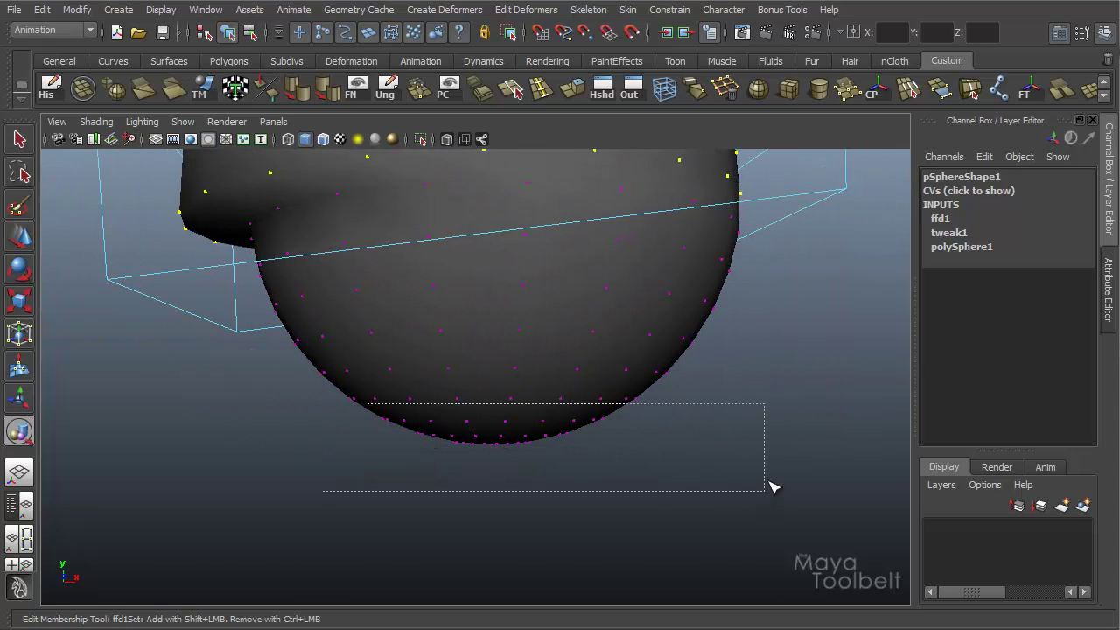
# Undo the addition of the bottom pole vertices to the lattice's membership.
pyautogui.keyDown('alt'); pyautogui.moveTo(703, 365); pyautogui.dragTo(545, 270); pyautogui.keyUp('alt')
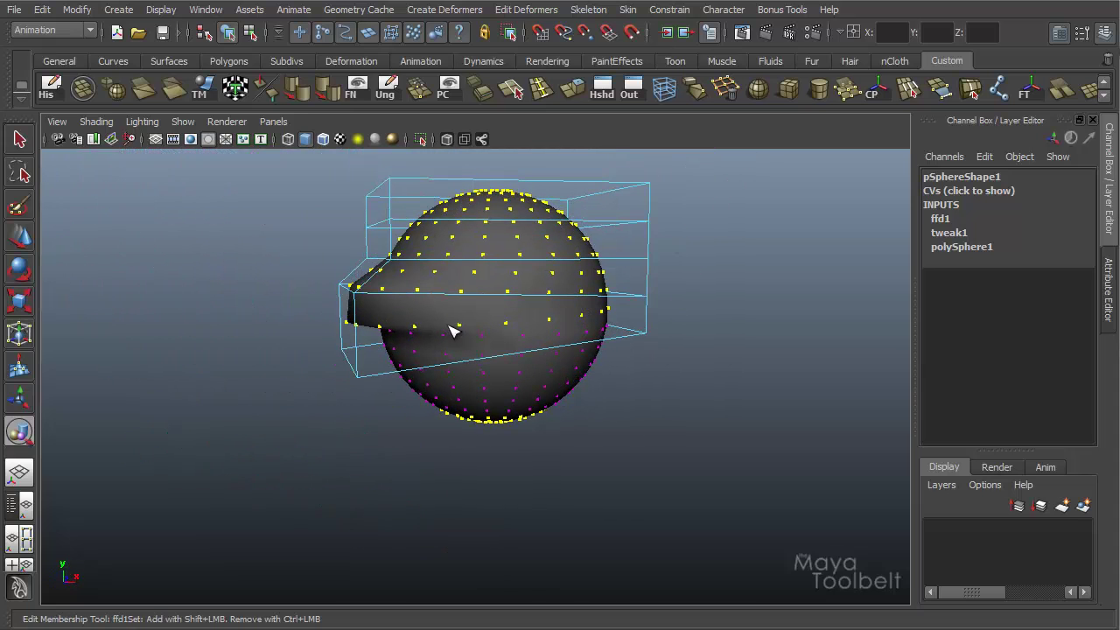
pyautogui.keyDown('alt'); pyautogui.moveTo(652, 409); pyautogui.dragTo(623, 394); pyautogui.keyUp('alt')
pyautogui.keyDown('alt'); pyautogui.moveTo(645, 400); pyautogui.dragTo(695, 392, button='right'); pyautogui.keyUp('alt')
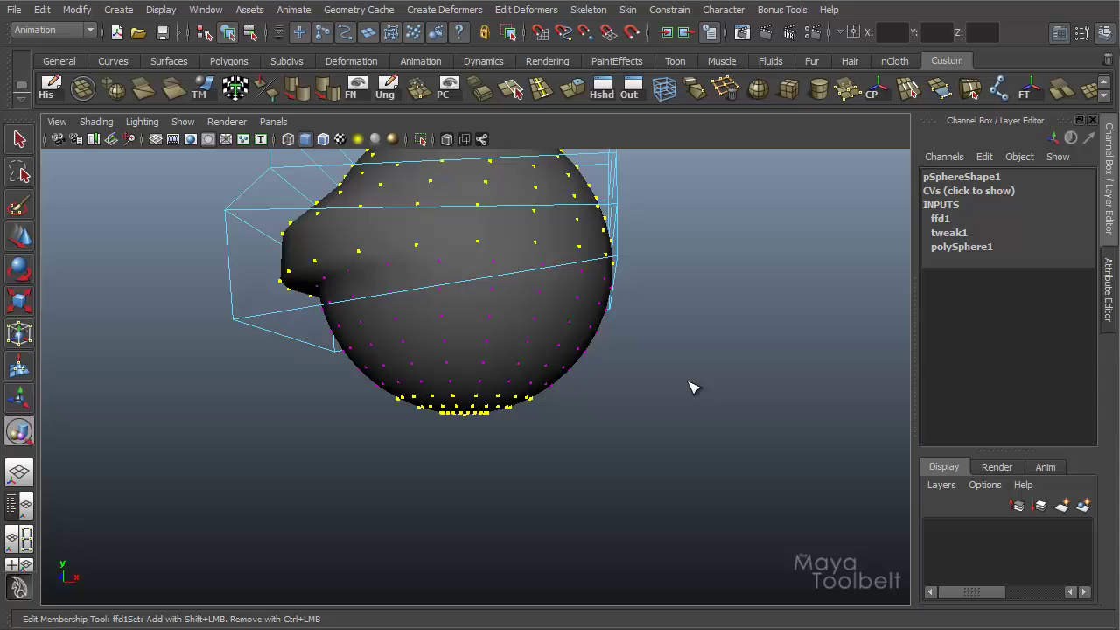
pyautogui.keyDown('alt'); pyautogui.moveTo(649, 392); pyautogui.dragTo(707, 406); pyautogui.keyUp('alt')
pyautogui.press('z')
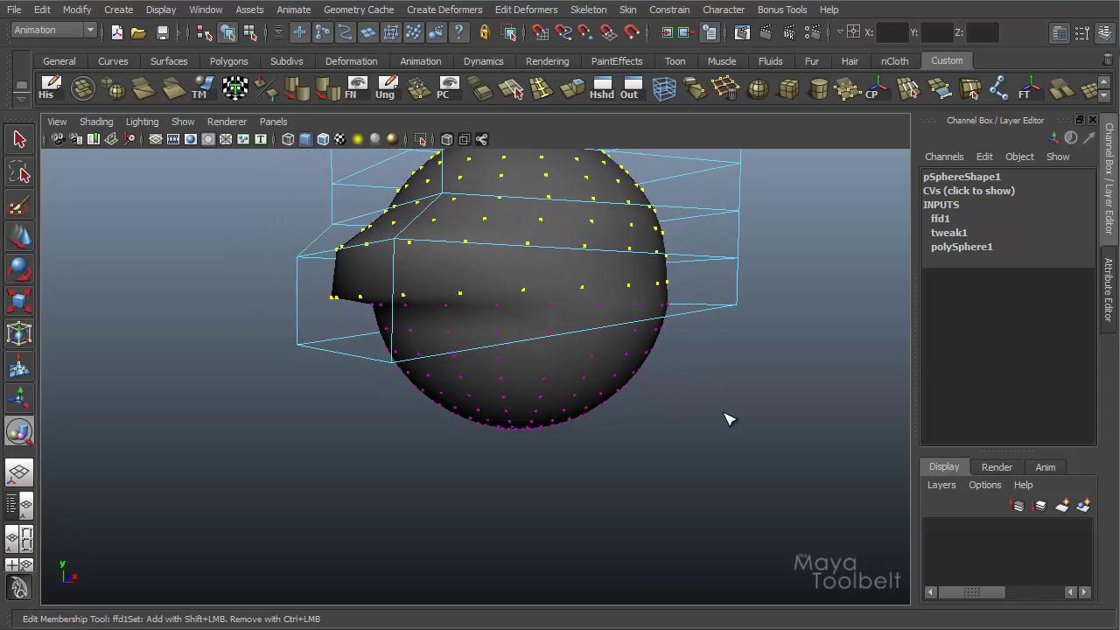
# Add the full row of vertices just below the current members to the lattice in wireframe display, and return to shaded display.
pyautogui.keyDown('alt'); pyautogui.moveTo(517, 318); pyautogui.dragTo(462, 326); pyautogui.keyUp('alt')
pyautogui.keyDown('alt'); pyautogui.moveTo(323, 302); pyautogui.dragTo(343, 321, button='middle'); pyautogui.keyUp('alt')
pyautogui.keyDown('alt'); pyautogui.moveTo(342, 320); pyautogui.dragTo(512, 333, button='right'); pyautogui.keyUp('alt')
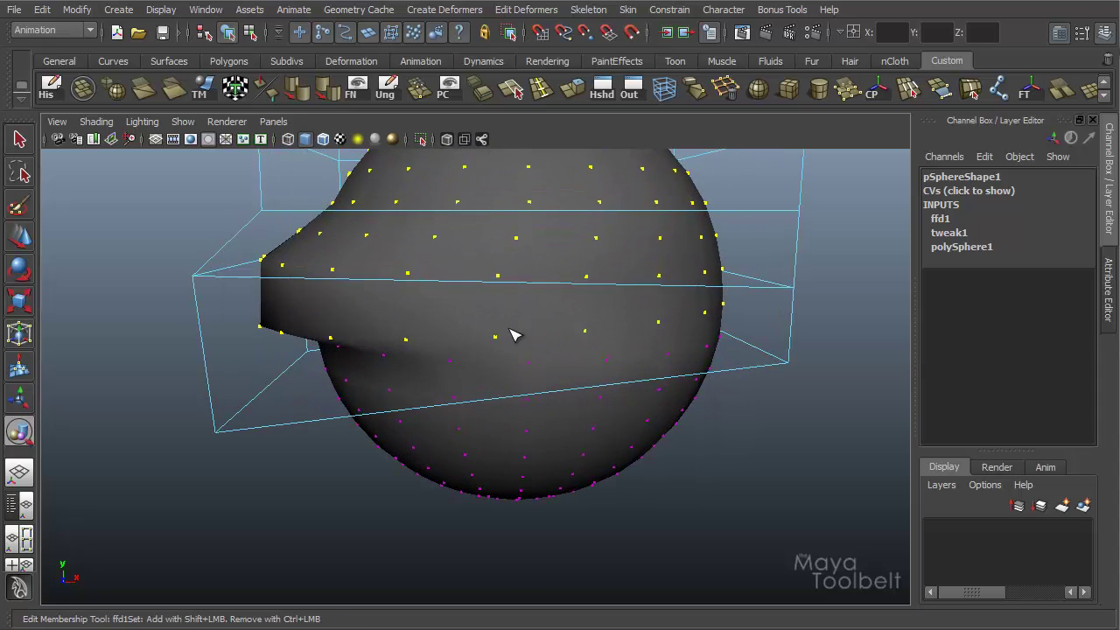
pyautogui.moveTo(520, 360)
pyautogui.keyDown('alt'); pyautogui.mouseDown()
pyautogui.moveTo(509, 308)
pyautogui.moveTo(465, 298)
pyautogui.mouseUp(); pyautogui.keyUp('alt')
pyautogui.press('4')
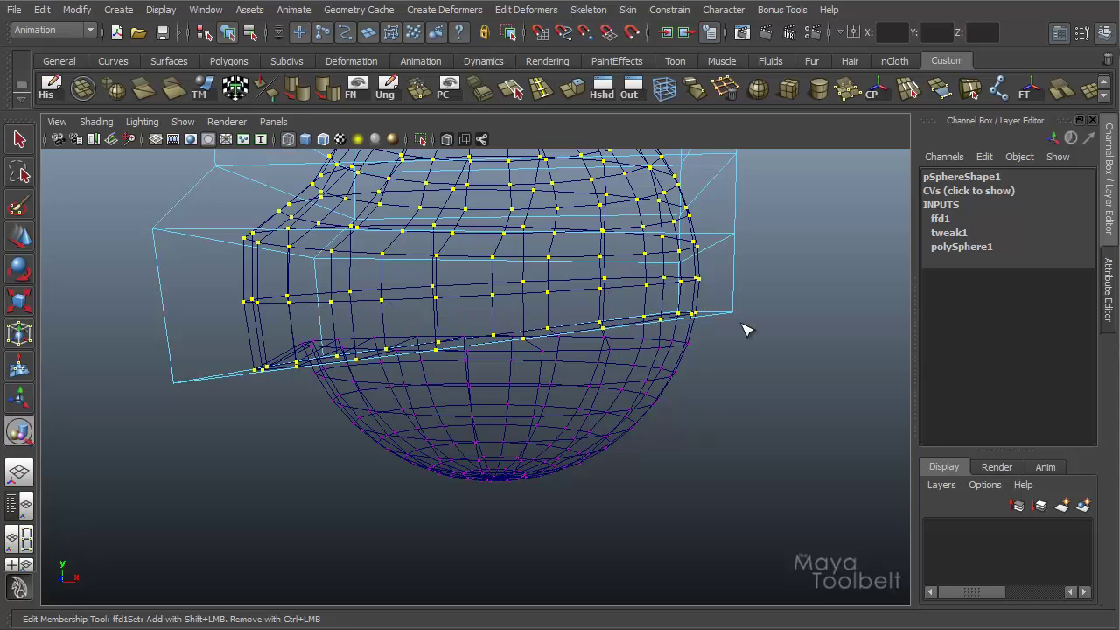
pyautogui.moveTo(565, 363)
pyautogui.keyDown('alt'); pyautogui.mouseDown()
pyautogui.moveTo(644, 370)
pyautogui.moveTo(604, 368)
pyautogui.moveTo(680, 355)
pyautogui.moveTo(467, 340)
pyautogui.moveTo(525, 388)
pyautogui.moveTo(570, 383)
pyautogui.moveTo(481, 377)
pyautogui.moveTo(583, 353)
pyautogui.moveTo(578, 374)
pyautogui.moveTo(522, 370)
pyautogui.moveTo(521, 427)
pyautogui.moveTo(573, 421)
pyautogui.mouseUp(); pyautogui.keyUp('alt')
pyautogui.press('5')
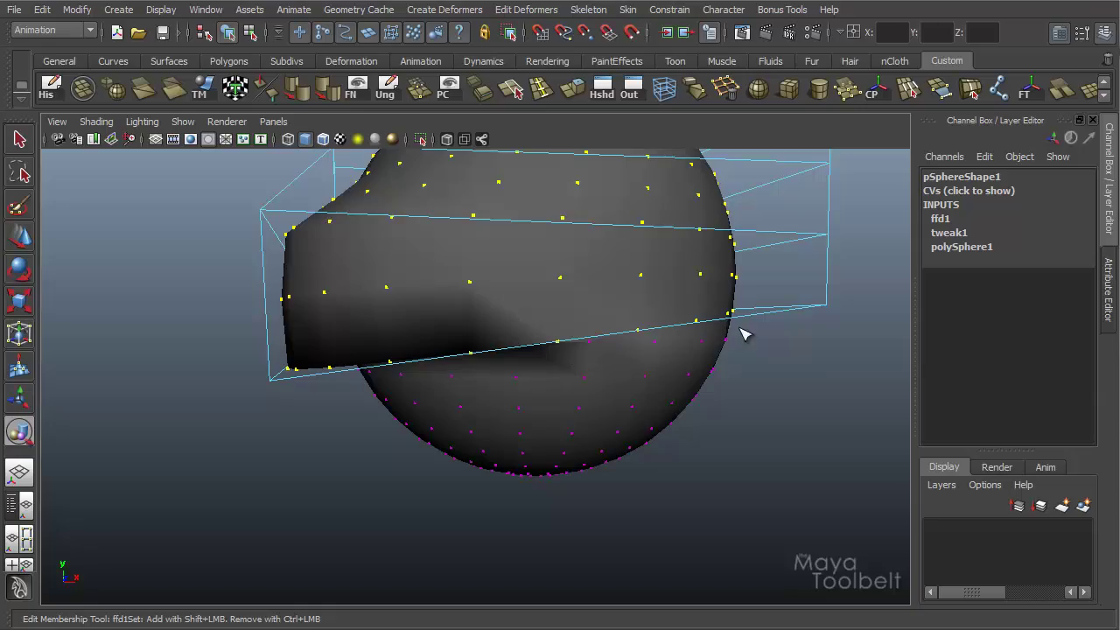
# Leave membership editing for the Move tool, select the lattice, and show its lattice points for editing.
pyautogui.keyDown('alt'); pyautogui.moveTo(742, 334); pyautogui.dragTo(702, 365); pyautogui.keyUp('alt')
pyautogui.keyDown('alt'); pyautogui.moveTo(702, 364); pyautogui.dragTo(572, 350, button='right'); pyautogui.keyUp('alt')
pyautogui.keyDown('alt'); pyautogui.moveTo(572, 350); pyautogui.dragTo(670, 375); pyautogui.keyUp('alt')
pyautogui.keyDown('alt'); pyautogui.moveTo(670, 375); pyautogui.dragTo(645, 388, button='right'); pyautogui.keyUp('alt')
pyautogui.keyDown('alt'); pyautogui.moveTo(644, 388); pyautogui.dragTo(573, 372); pyautogui.keyUp('alt')
pyautogui.press('w')
pyautogui.click(580, 398)
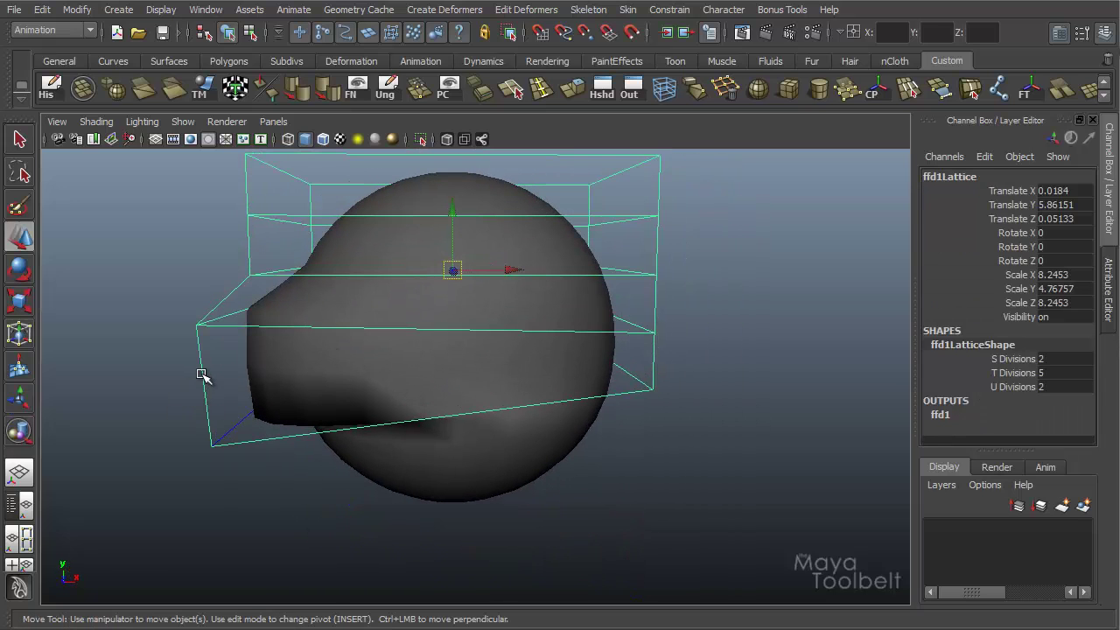
pyautogui.rightClick(213, 370)
pyautogui.keyDown('alt'); pyautogui.moveTo(386, 375); pyautogui.dragTo(407, 362); pyautogui.keyUp('alt')
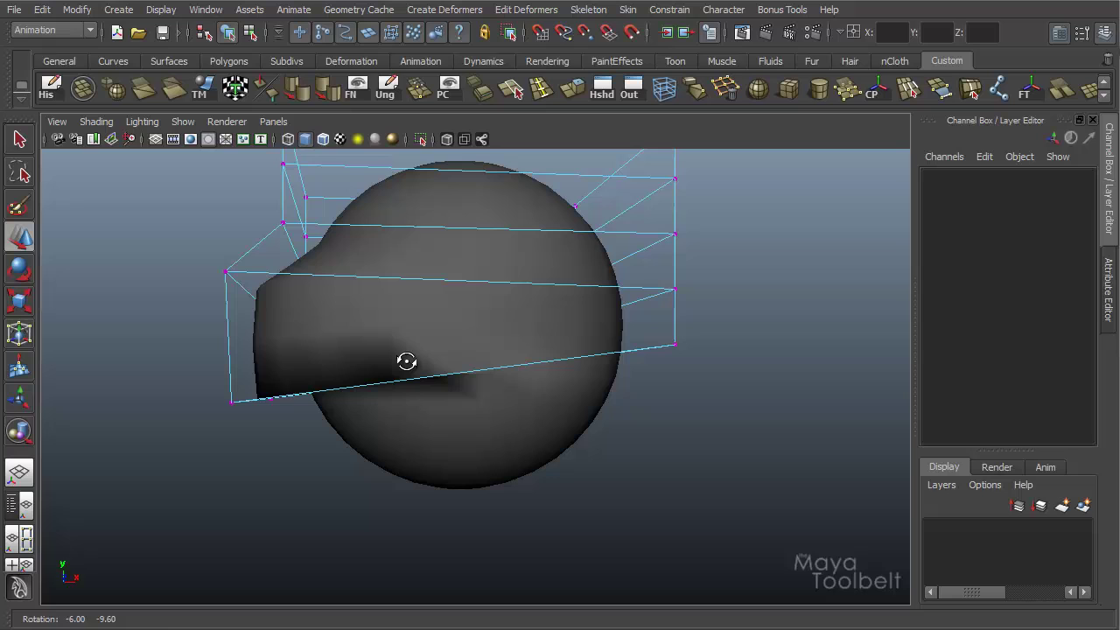
# Try moving the lowest lattice points on the two X sides, and undo the moves.
pyautogui.moveTo(199, 476); pyautogui.dragTo(201, 475)
pyautogui.moveTo(258, 391); pyautogui.dragTo(201, 357)
pyautogui.hotkey('ctrl', 'z')
pyautogui.keyDown('alt'); pyautogui.moveTo(616, 380); pyautogui.dragTo(685, 387); pyautogui.keyUp('alt')
pyautogui.hotkey('ctrl', 'z')
pyautogui.keyDown('alt'); pyautogui.moveTo(685, 388); pyautogui.dragTo(564, 381, button='right'); pyautogui.keyUp('alt')
pyautogui.keyDown('alt'); pyautogui.moveTo(564, 381); pyautogui.dragTo(543, 364); pyautogui.keyUp('alt')
pyautogui.keyDown('alt'); pyautogui.moveTo(544, 366); pyautogui.dragTo(659, 387, button='right'); pyautogui.keyUp('alt')
pyautogui.click(525, 10)
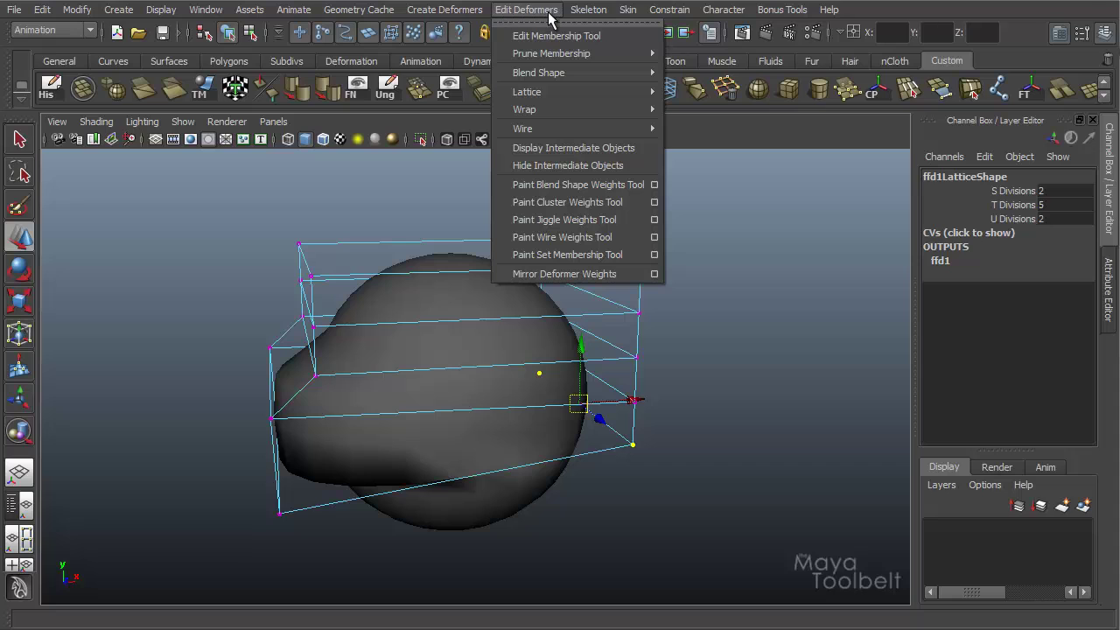
pyautogui.moveTo(430, 18)
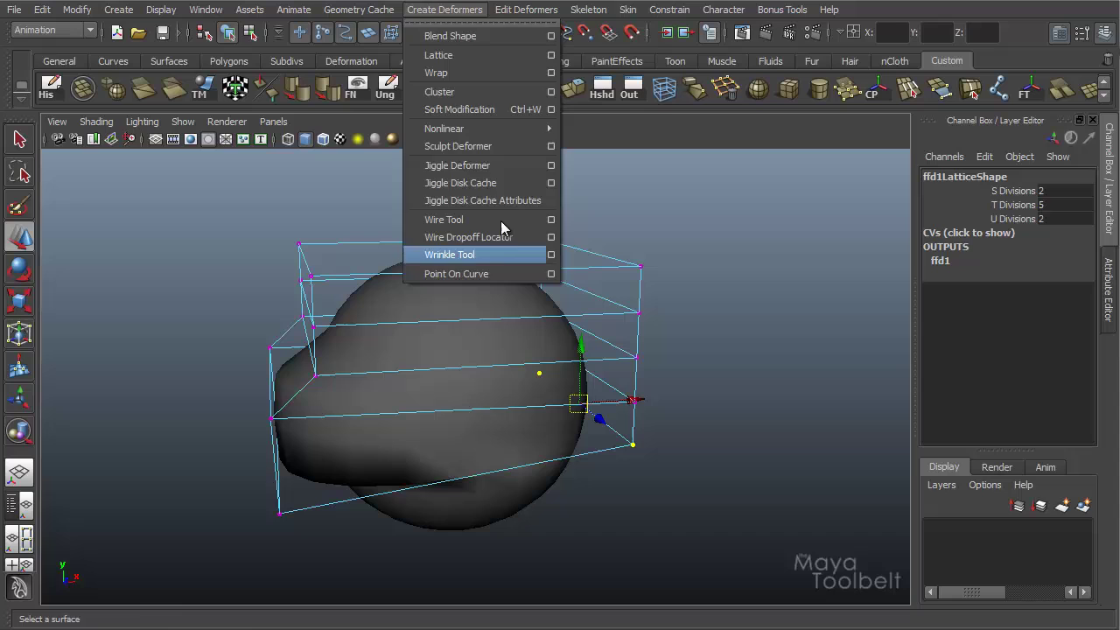
pyautogui.moveTo(514, 12)
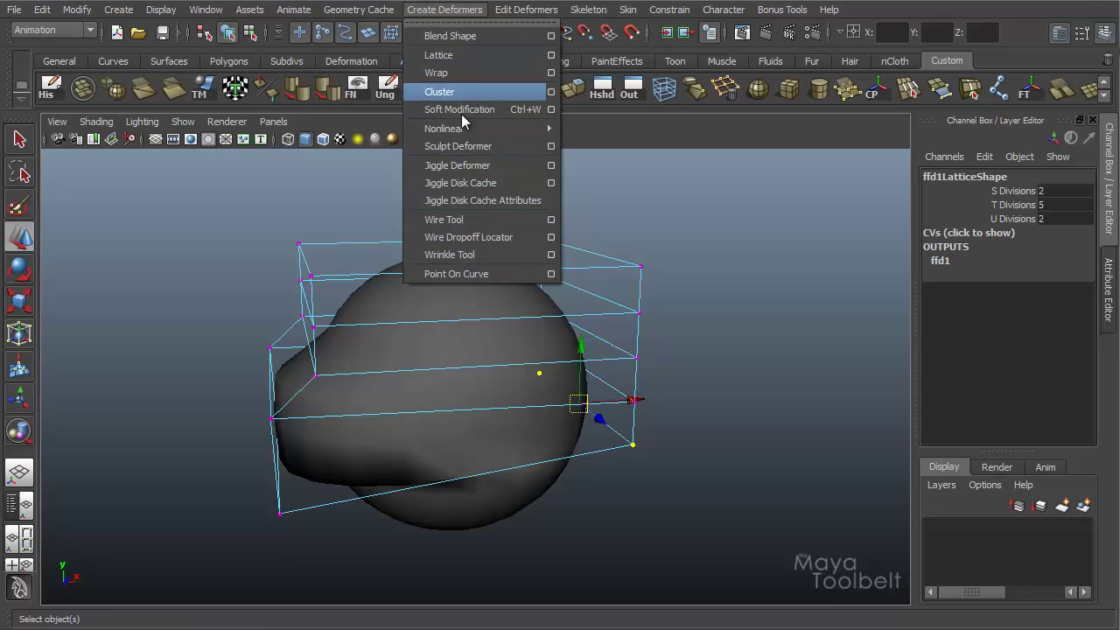
pyautogui.moveTo(511, 126)
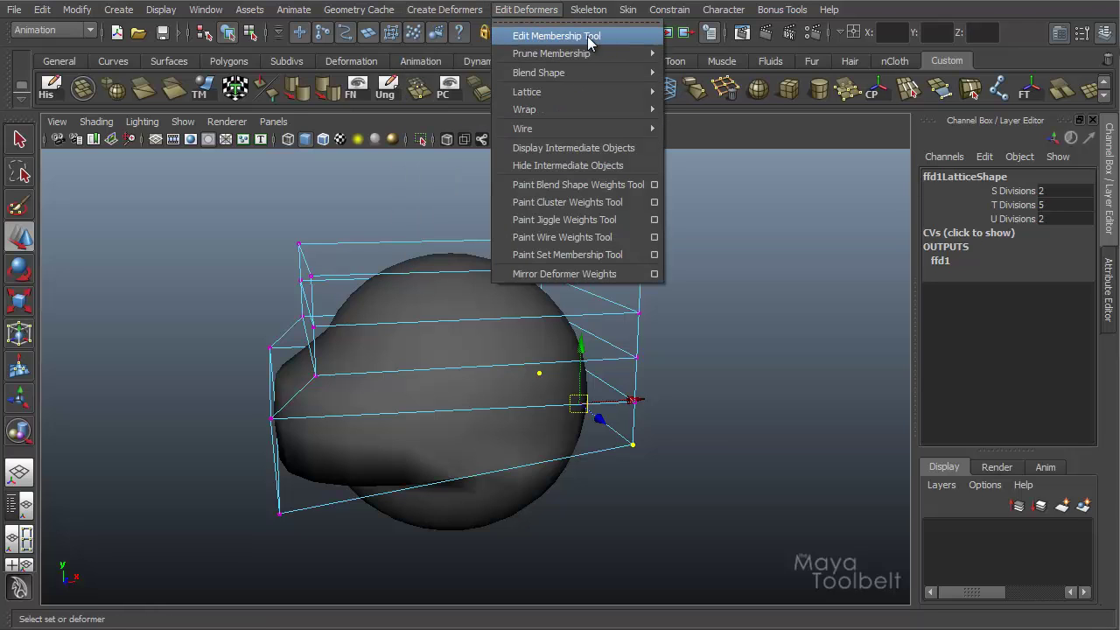
pyautogui.click(523, 4)
pyautogui.keyDown('alt'); pyautogui.moveTo(608, 353); pyautogui.dragTo(648, 368); pyautogui.keyUp('alt')
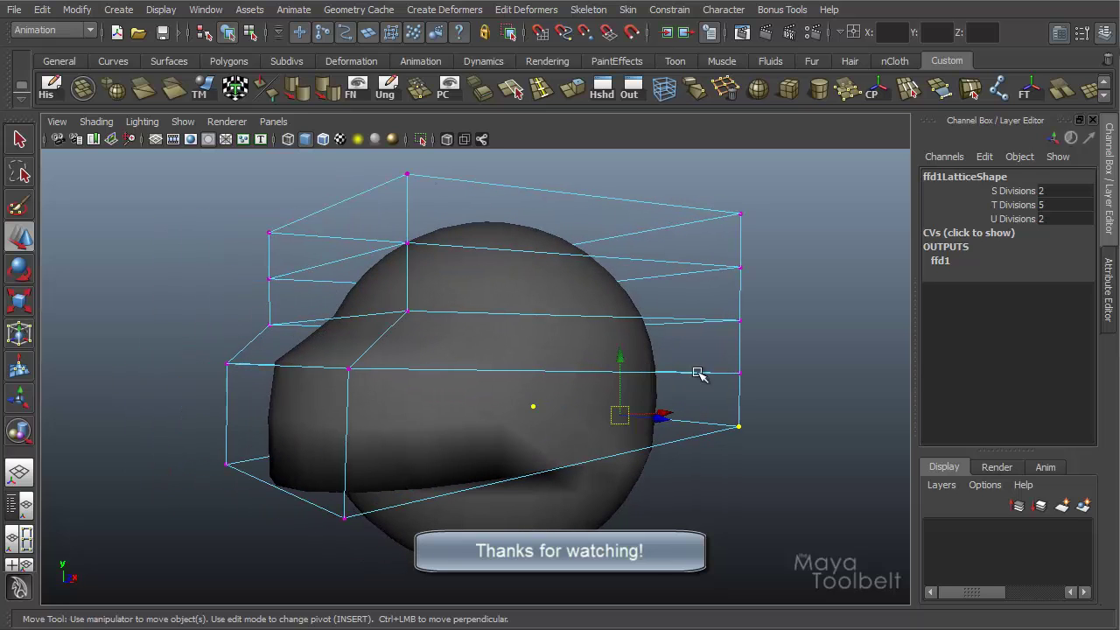
pyautogui.moveTo(804, 345)
pyautogui.keyDown('alt'); pyautogui.mouseDown()
pyautogui.moveTo(710, 350)
pyautogui.moveTo(792, 350)
pyautogui.mouseUp(); pyautogui.keyUp('alt')
pyautogui.keyDown('alt'); pyautogui.moveTo(793, 351); pyautogui.dragTo(784, 348, button='middle'); pyautogui.keyUp('alt')
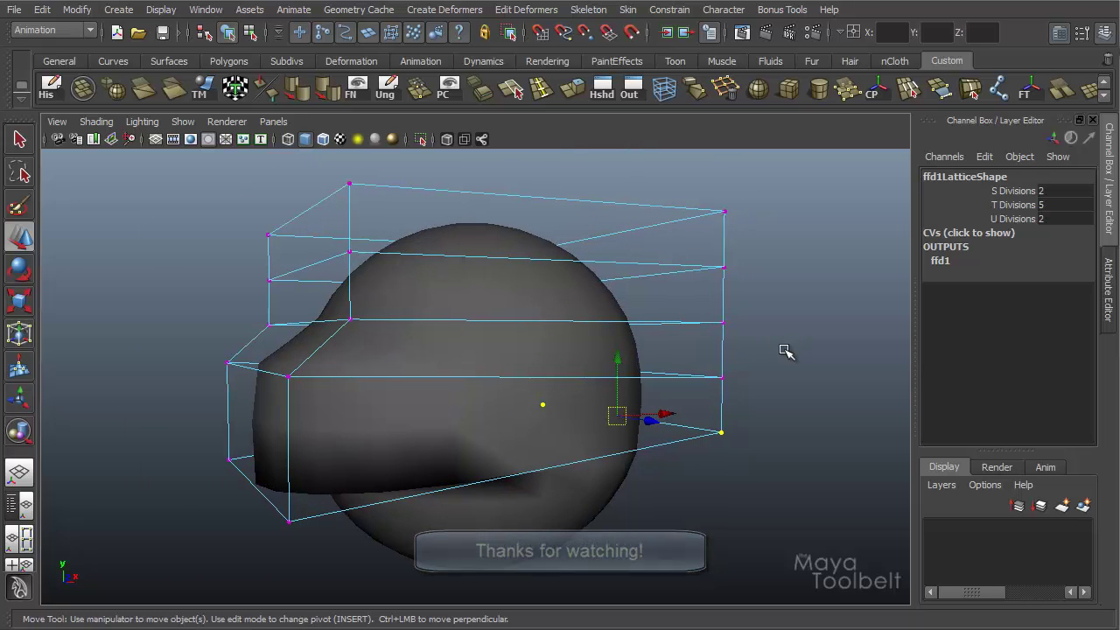